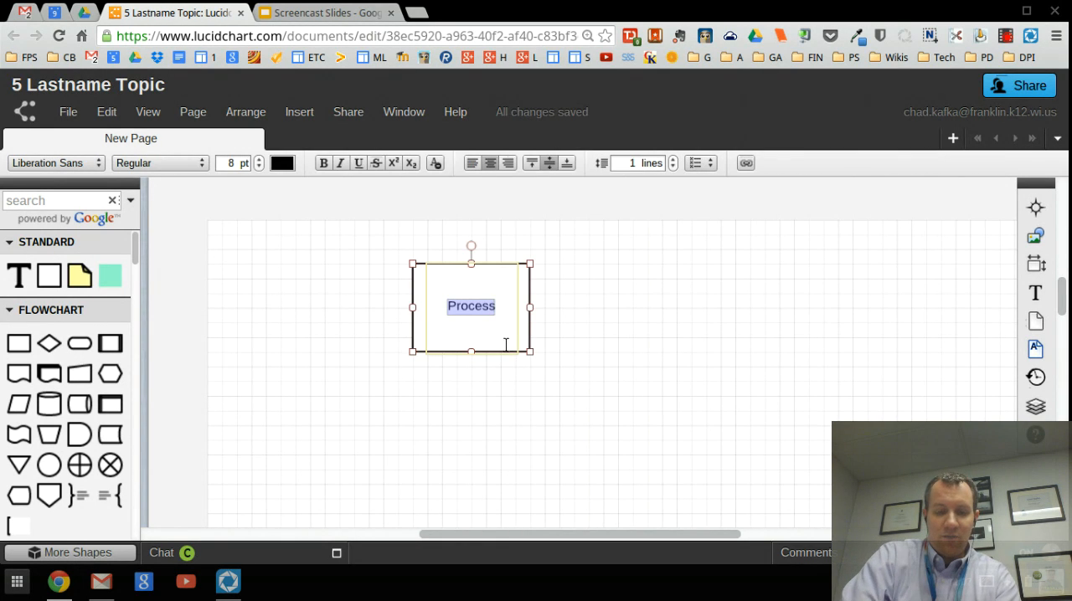
# Step: Label the process box "Step 1"
pyautogui.write('Step')
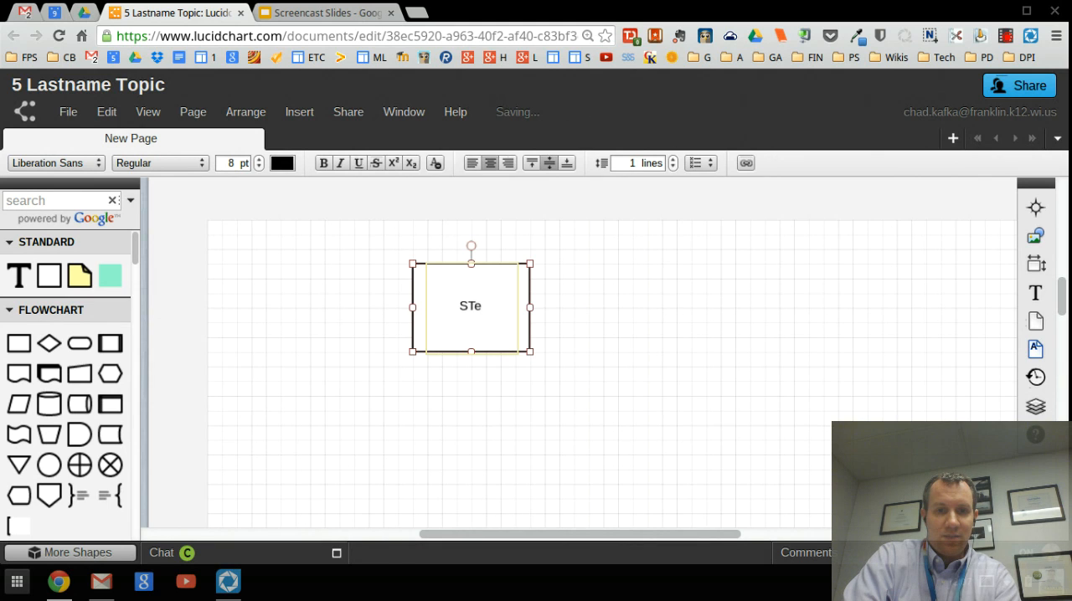
pyautogui.write(' 1')
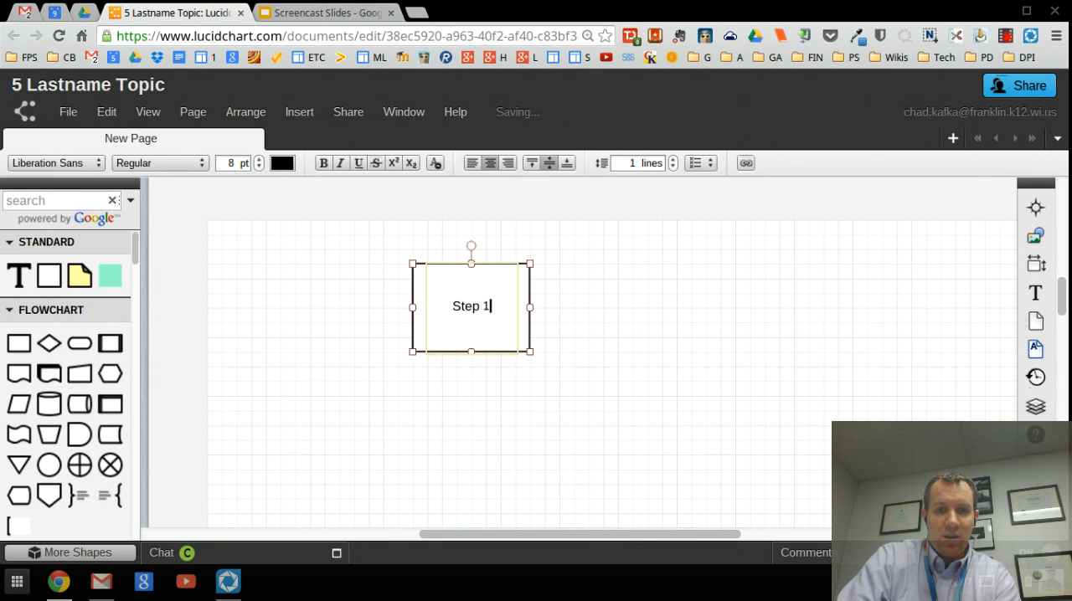
pyautogui.press('Escape')
pyautogui.click(576, 317)
# Step: Add a connected process box to the lower right of Step 1 and label it "Step 2"
pyautogui.click(485, 300)
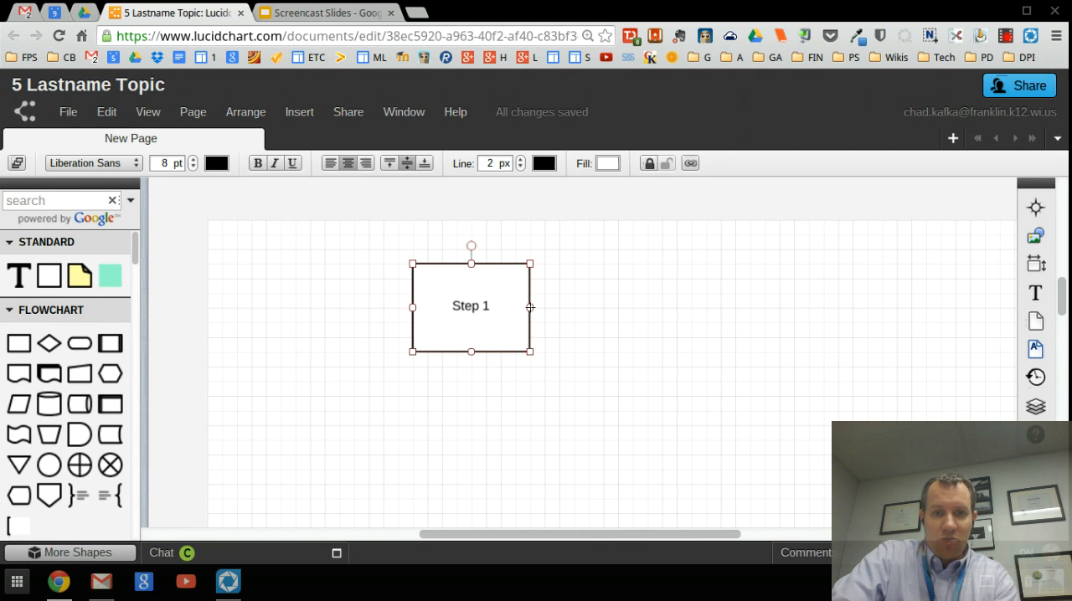
pyautogui.moveTo(537, 307)
pyautogui.mouseDown()
pyautogui.moveTo(587, 280)
pyautogui.moveTo(682, 285)
pyautogui.moveTo(729, 417)
pyautogui.moveTo(752, 292)
pyautogui.moveTo(552, 312)
pyautogui.mouseUp()
pyautogui.moveTo(602, 277); pyautogui.dragTo(712, 365)
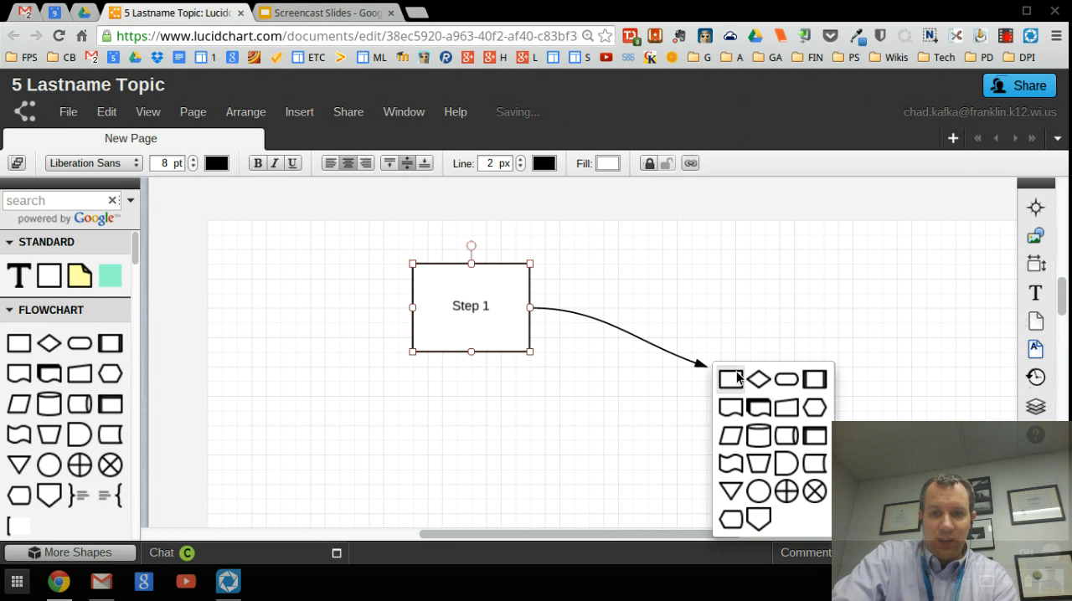
pyautogui.click(735, 377)
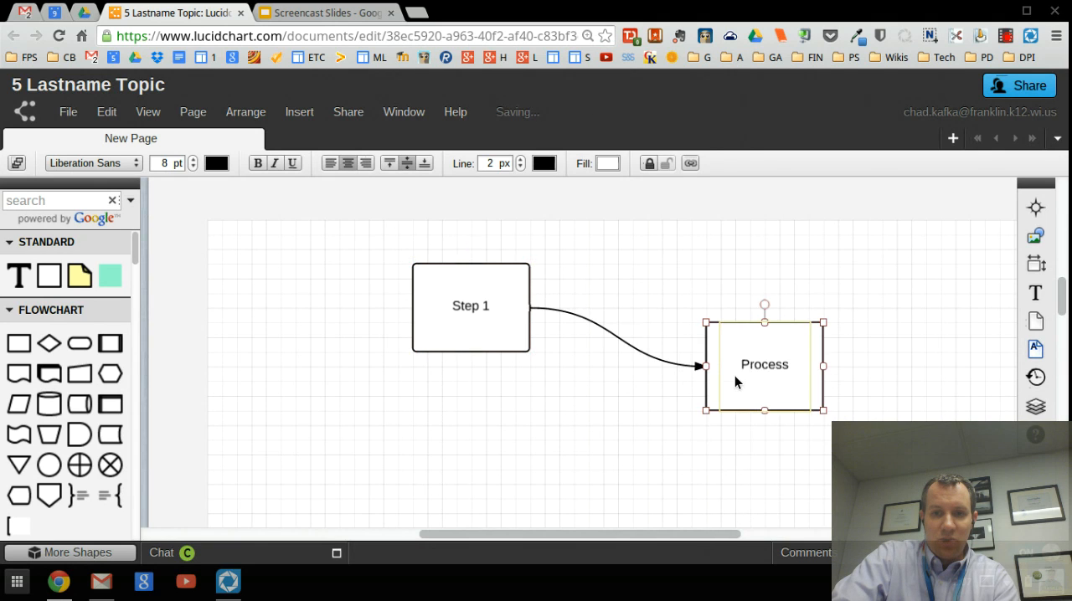
pyautogui.write('Step')
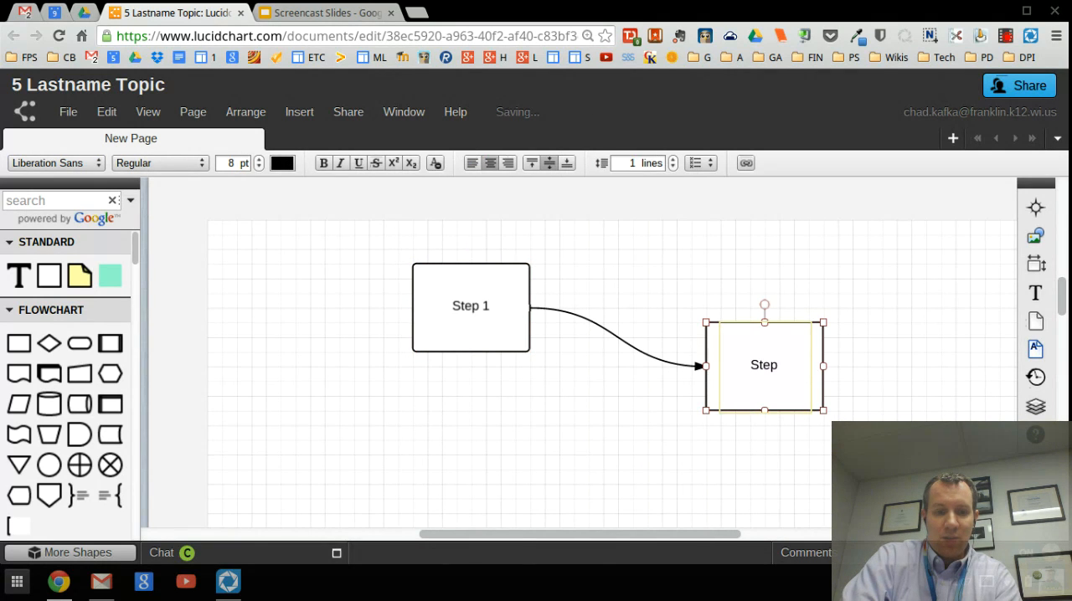
pyautogui.write(' 2')
pyautogui.click(767, 435)
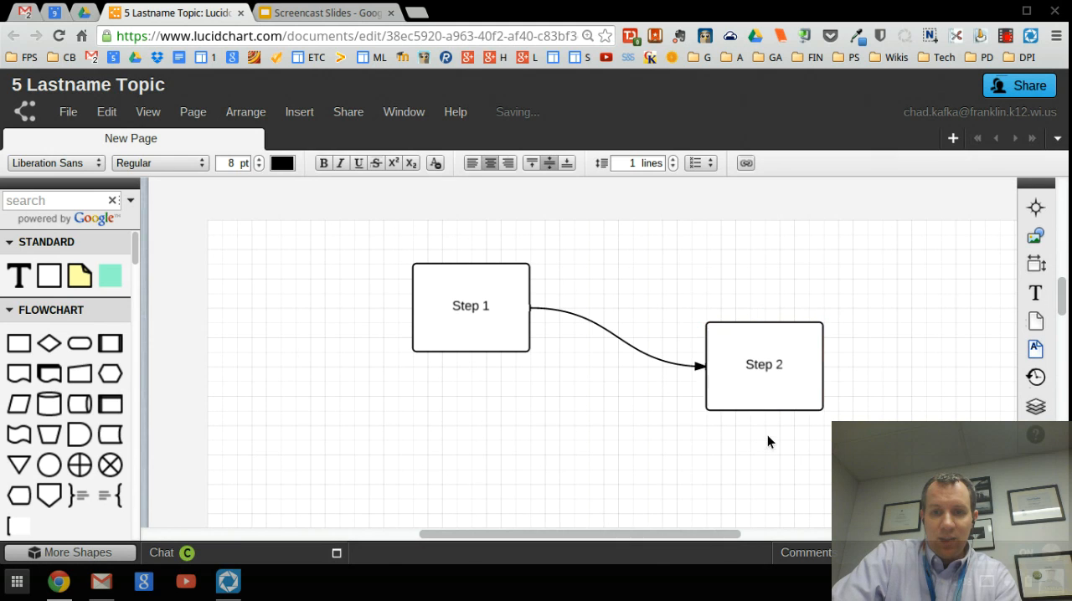
# Step: Branch a connector from the bottom of Step 2 to a new terminator shape at its lower left, labelled "PART A"
pyautogui.moveTo(764, 410); pyautogui.dragTo(605, 453)
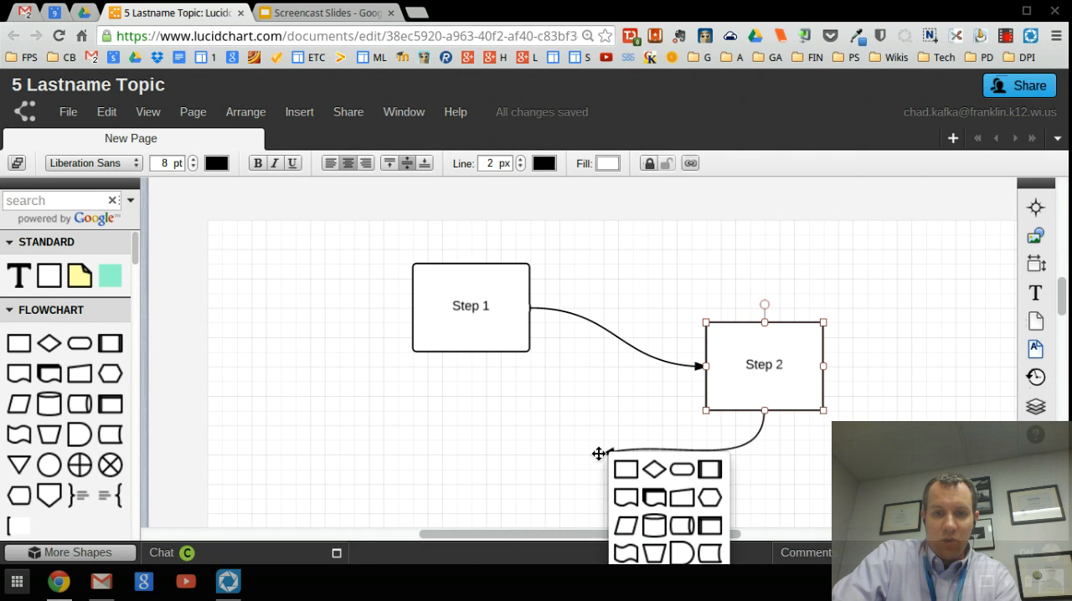
pyautogui.click(680, 472)
pyautogui.write('PART')
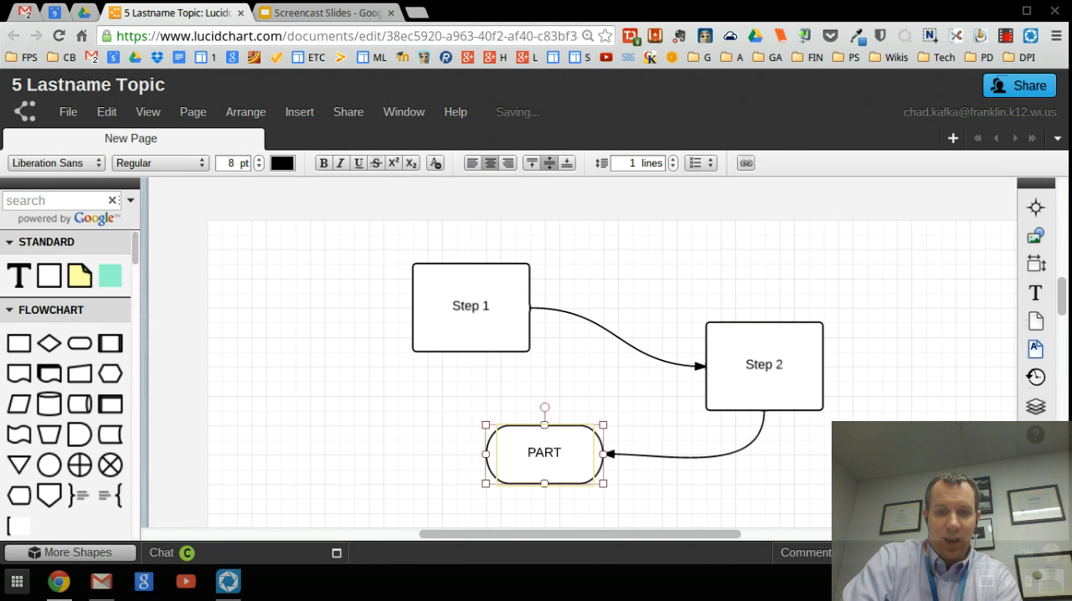
pyautogui.write(' A')
pyautogui.click(744, 467)
pyautogui.scroll(-1, 746, 466)
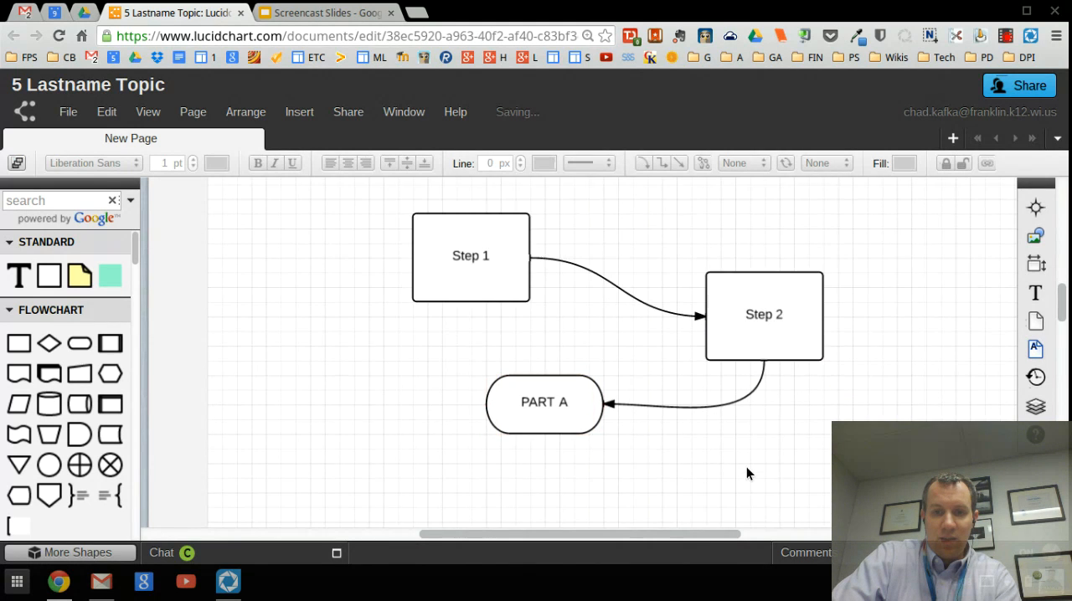
# Step: Branch a second connector from the bottom of Step 2 to a new terminator shape at its lower right, labelled "PART B"
pyautogui.click(765, 346)
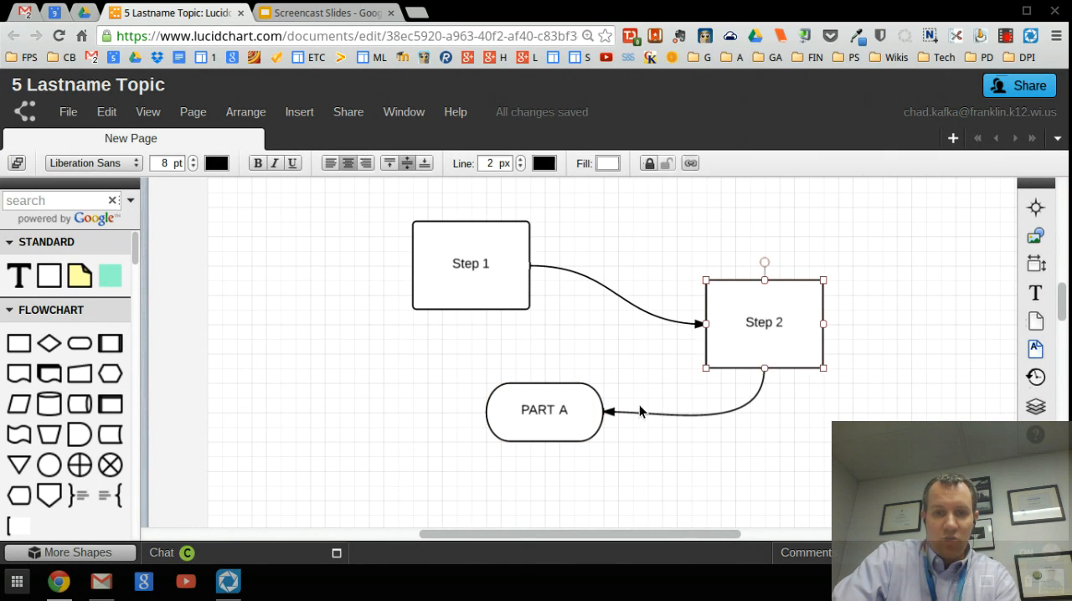
pyautogui.moveTo(763, 370); pyautogui.dragTo(867, 426)
pyautogui.click(941, 449)
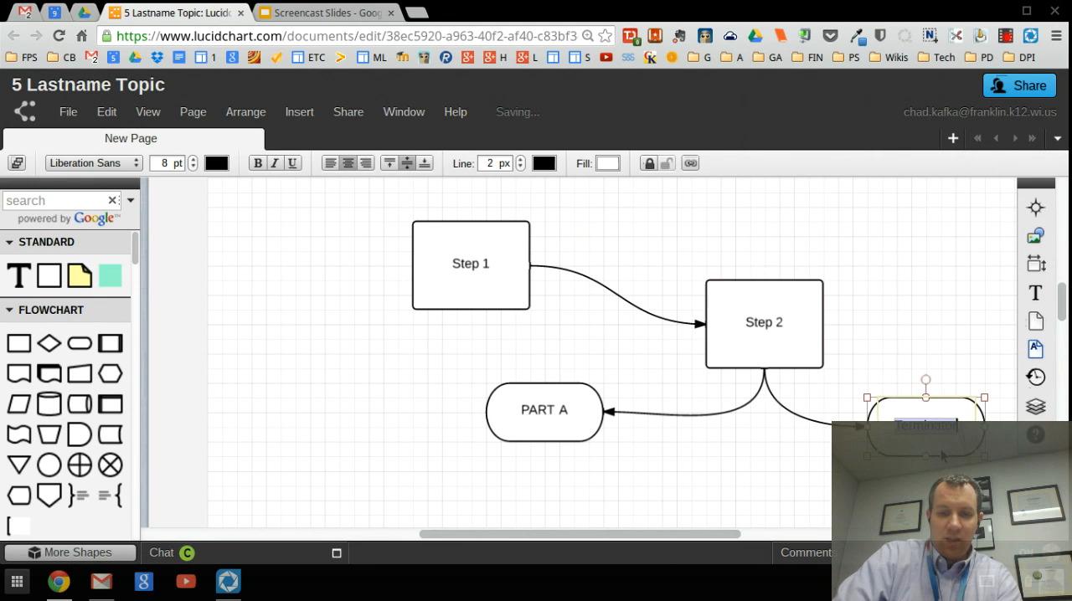
pyautogui.write('PART B')
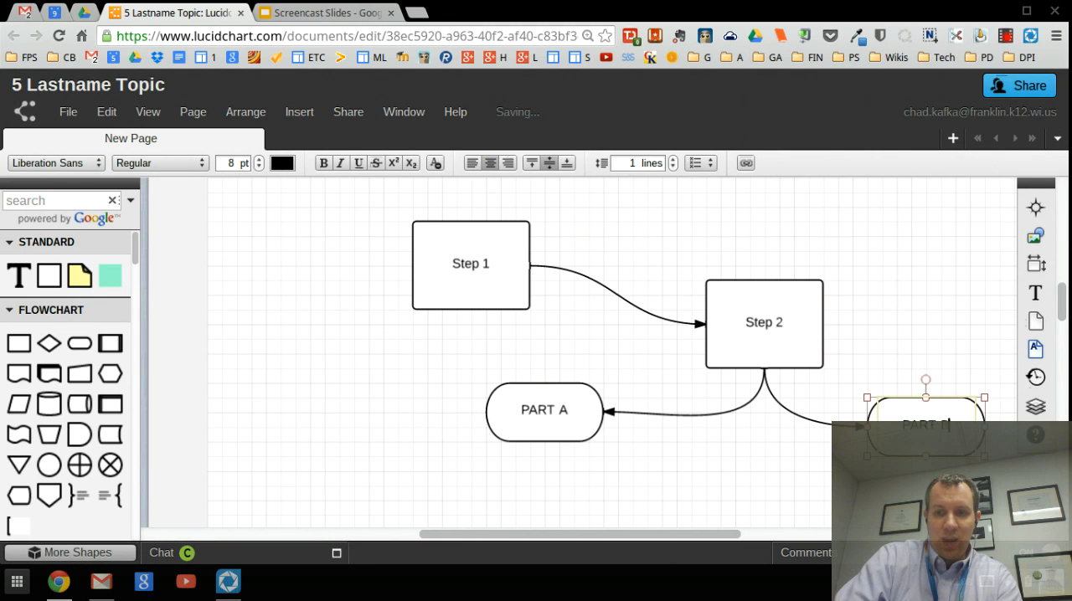
pyautogui.click(894, 314)
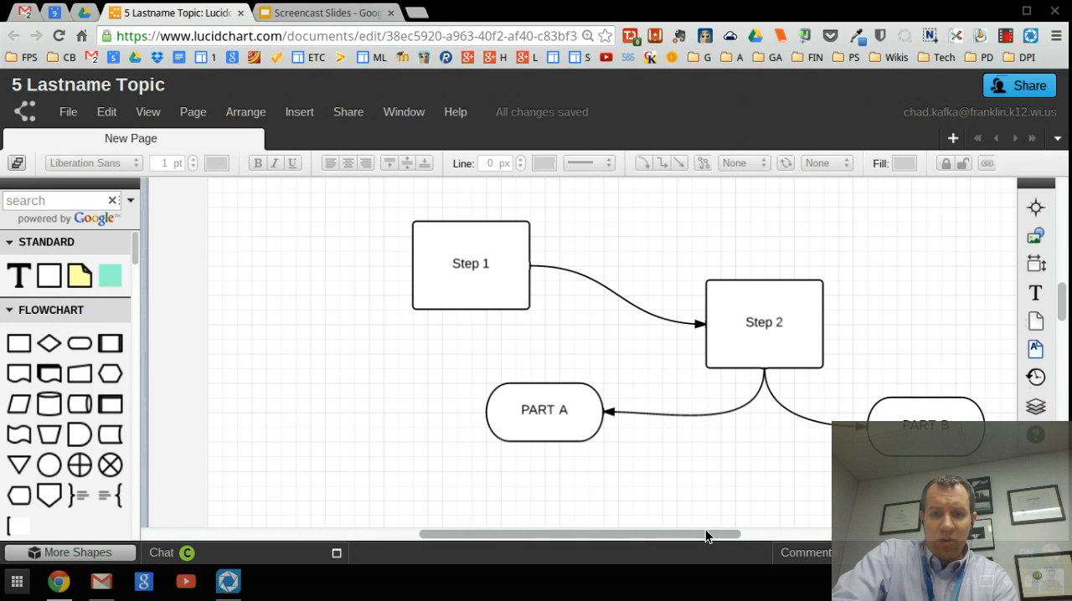
pyautogui.moveTo(707, 531); pyautogui.dragTo(754, 533)
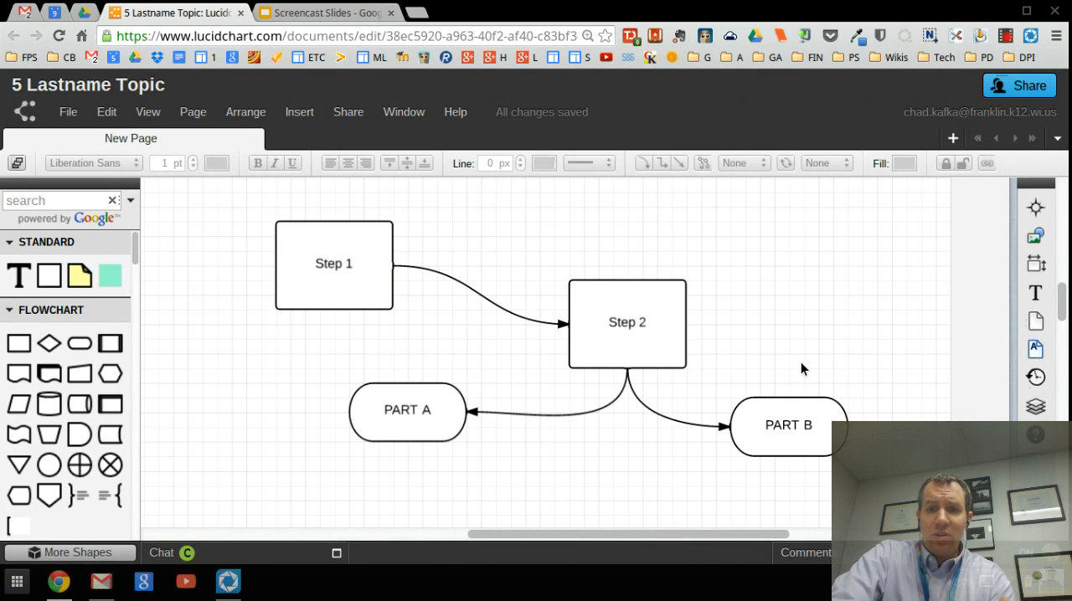
# Step: Fill the Step 2 box with yellow
pyautogui.click(299, 291)
pyautogui.click(255, 268)
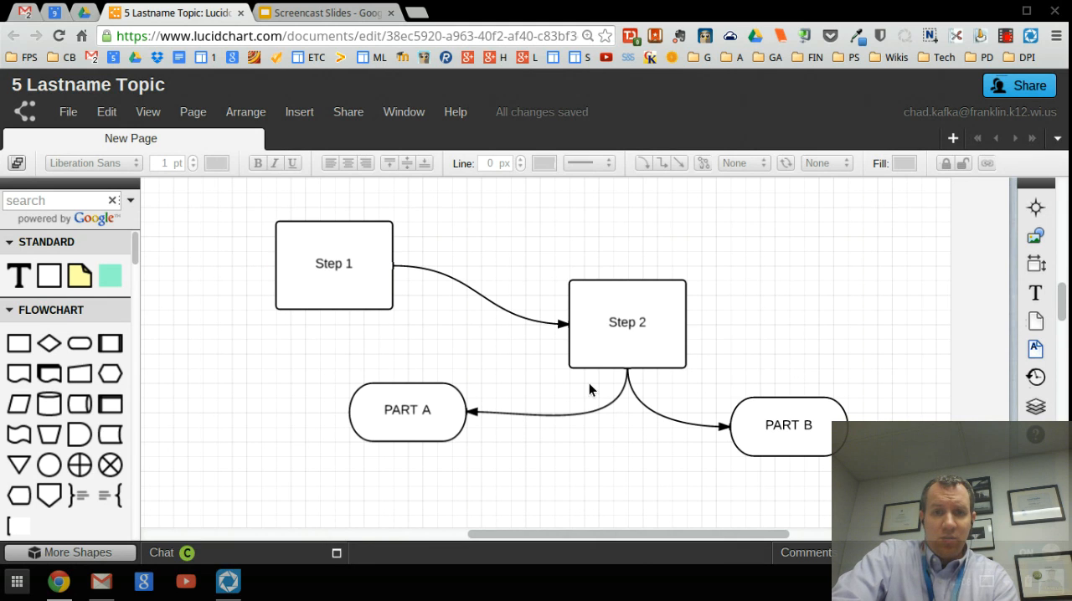
pyautogui.click(337, 243)
pyautogui.click(649, 331)
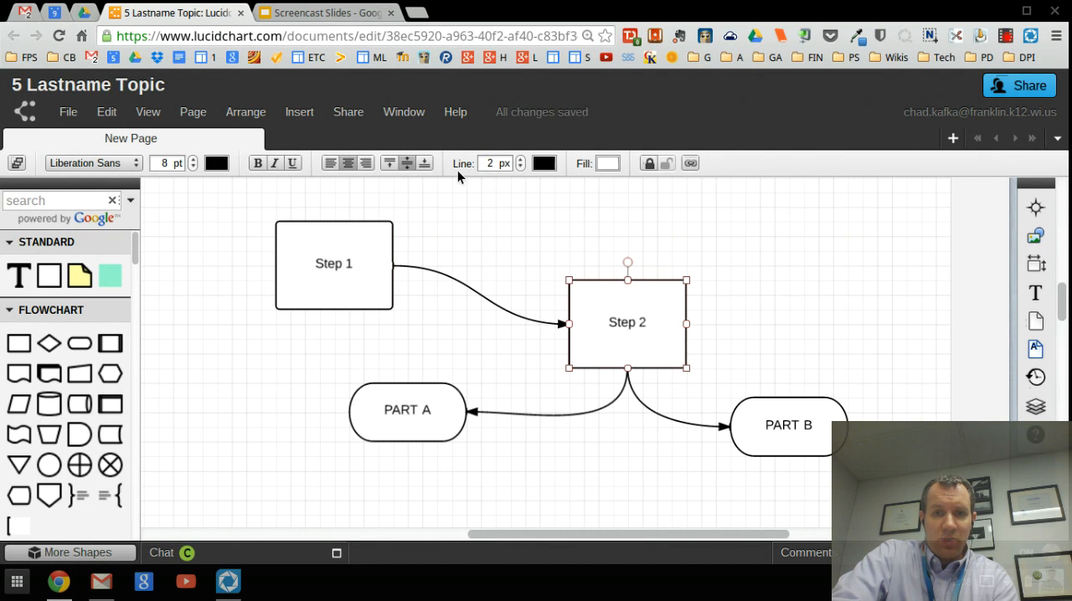
pyautogui.click(608, 164)
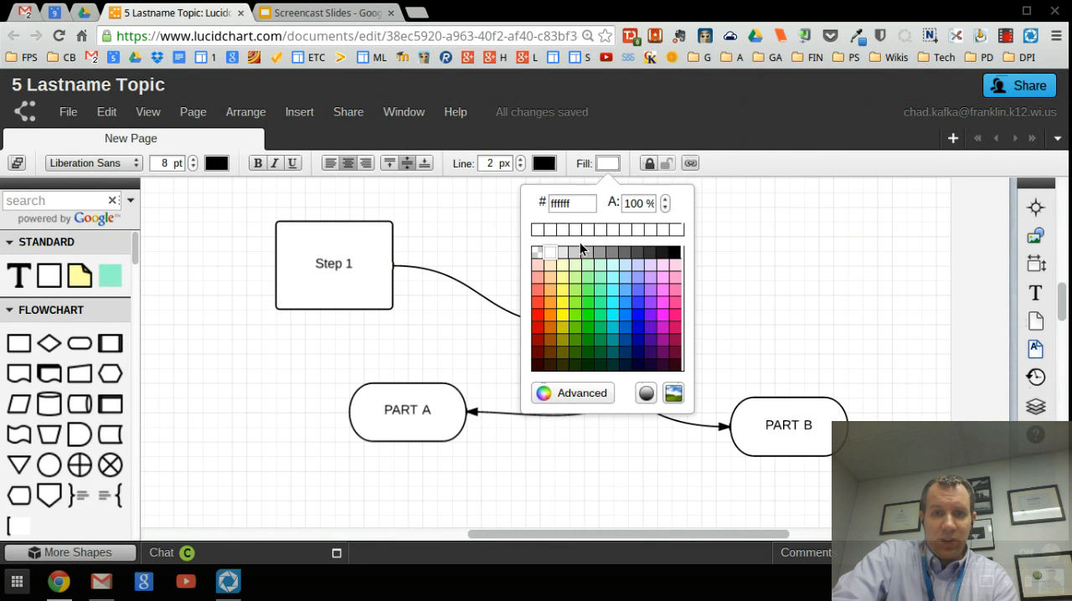
pyautogui.click(562, 289)
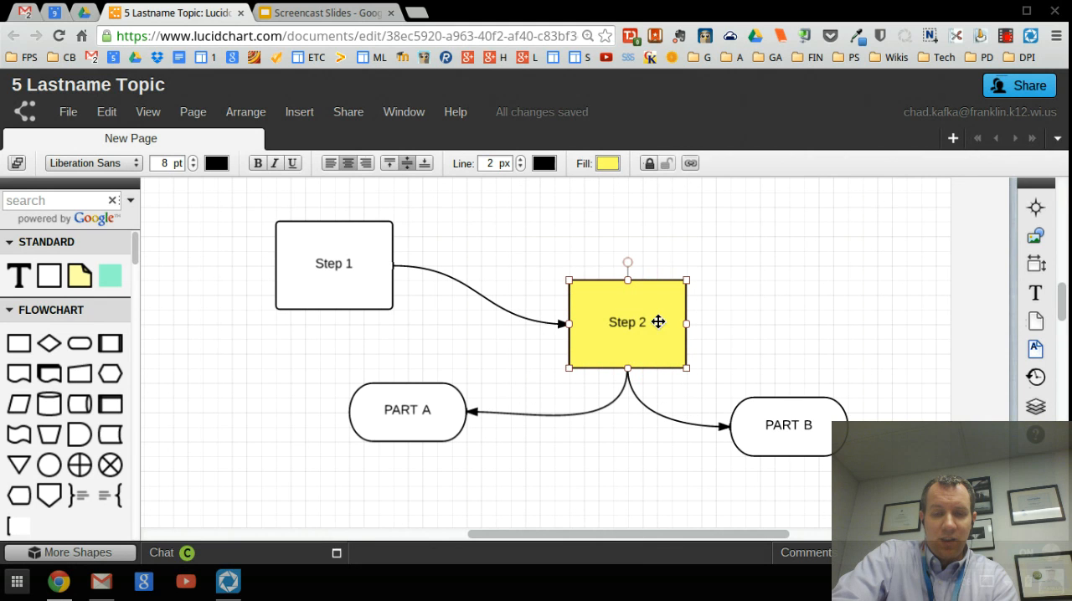
# Step: Set the Step 2 label's font to Komika Hand at 14 pt
pyautogui.click(134, 163)
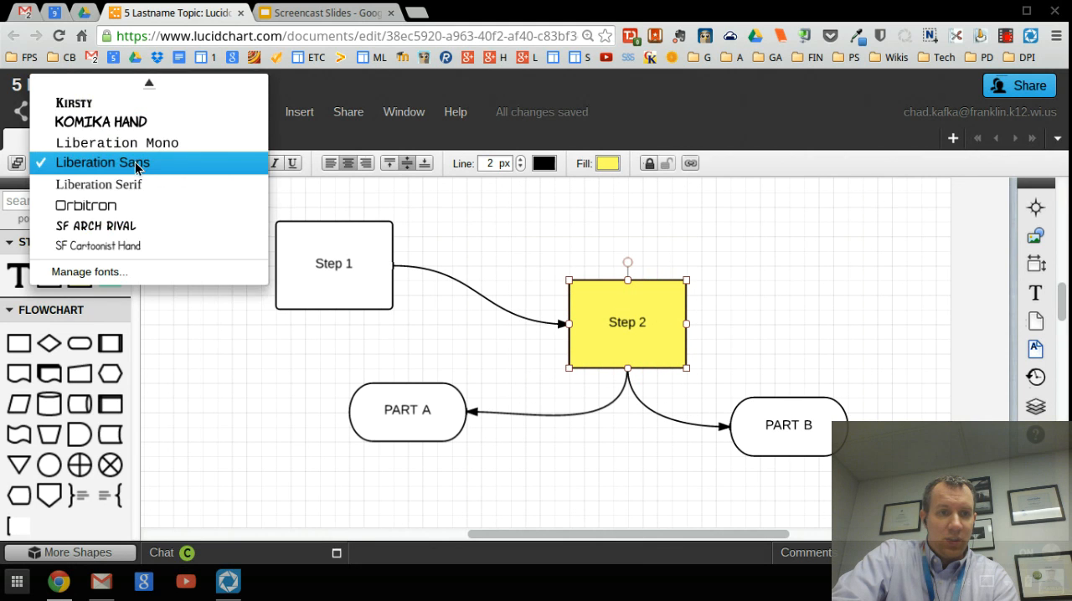
pyautogui.click(122, 124)
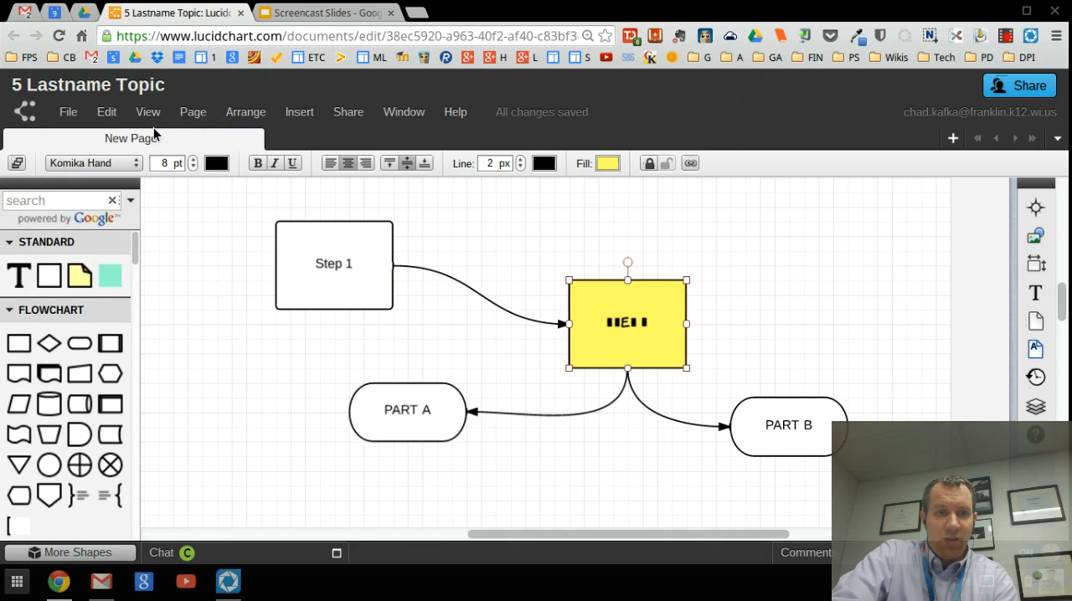
pyautogui.click(192, 163)
pyautogui.click(192, 162)
pyautogui.click(192, 162)
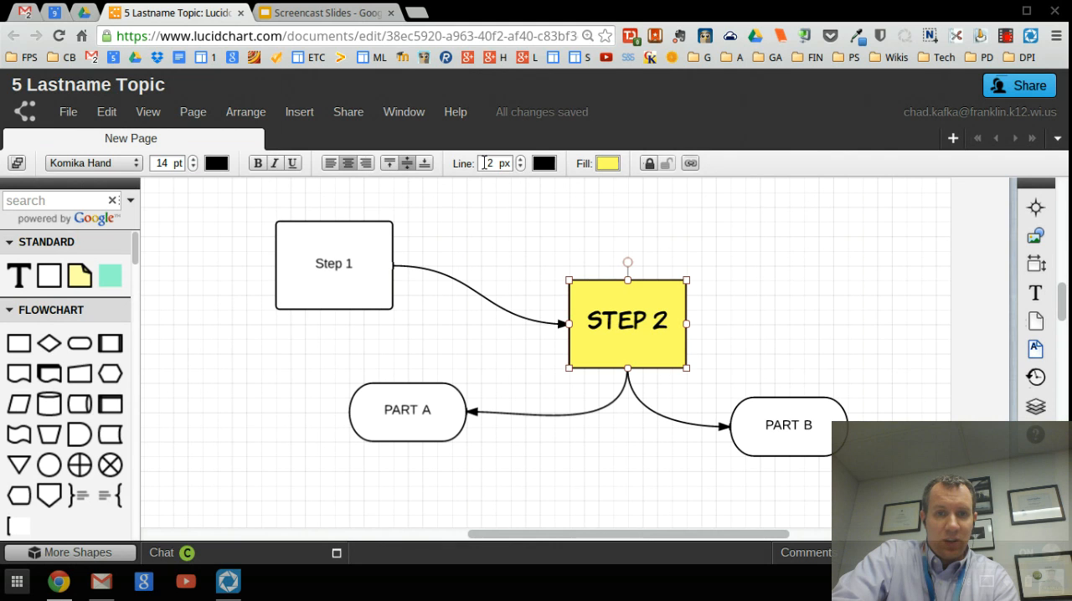
# Step: Thicken the Step 2 box's outline to 10 px
pyautogui.click(520, 161)
pyautogui.click(520, 161)
pyautogui.click(520, 161)
pyautogui.click(520, 161)
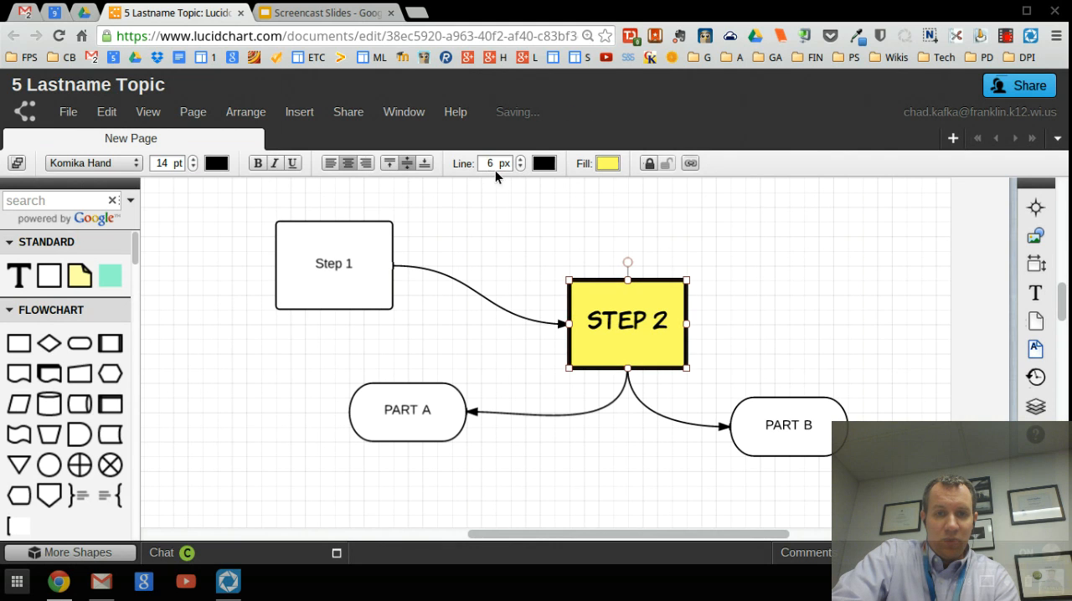
pyautogui.click(520, 160)
pyautogui.click(520, 160)
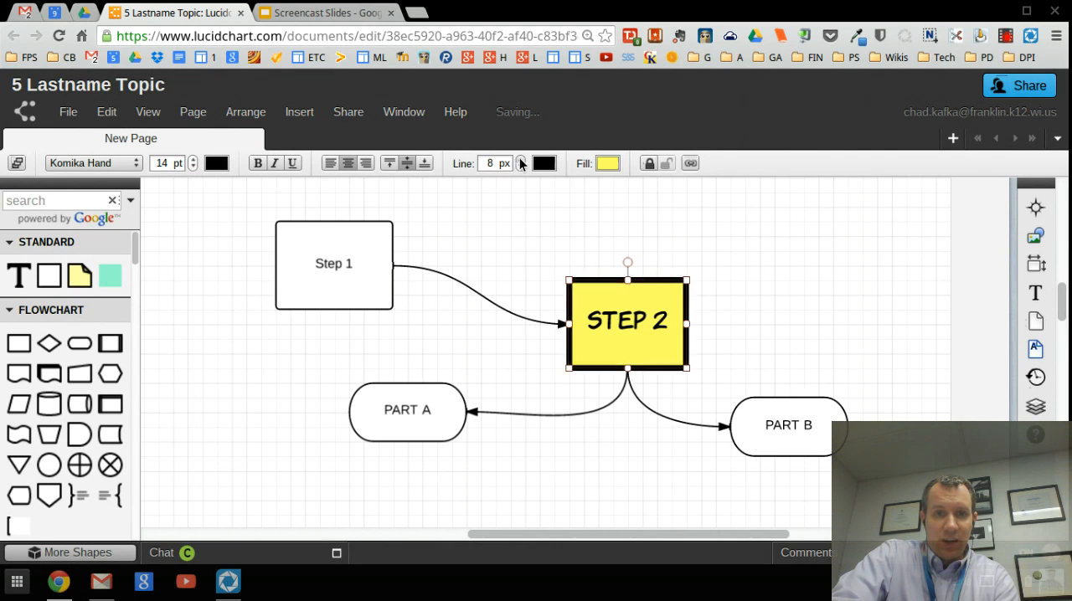
pyautogui.click(520, 160)
pyautogui.click(521, 160)
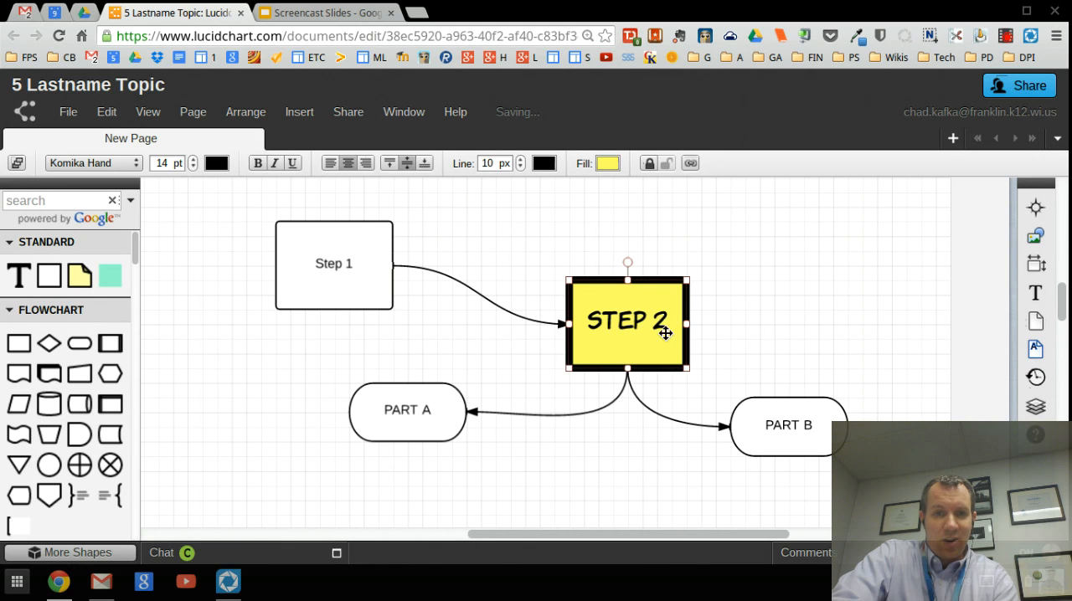
pyautogui.click(514, 249)
# Step: Set the line width of all shapes and connectors in the flowchart to 9 px
pyautogui.moveTo(890, 206); pyautogui.dragTo(240, 446)
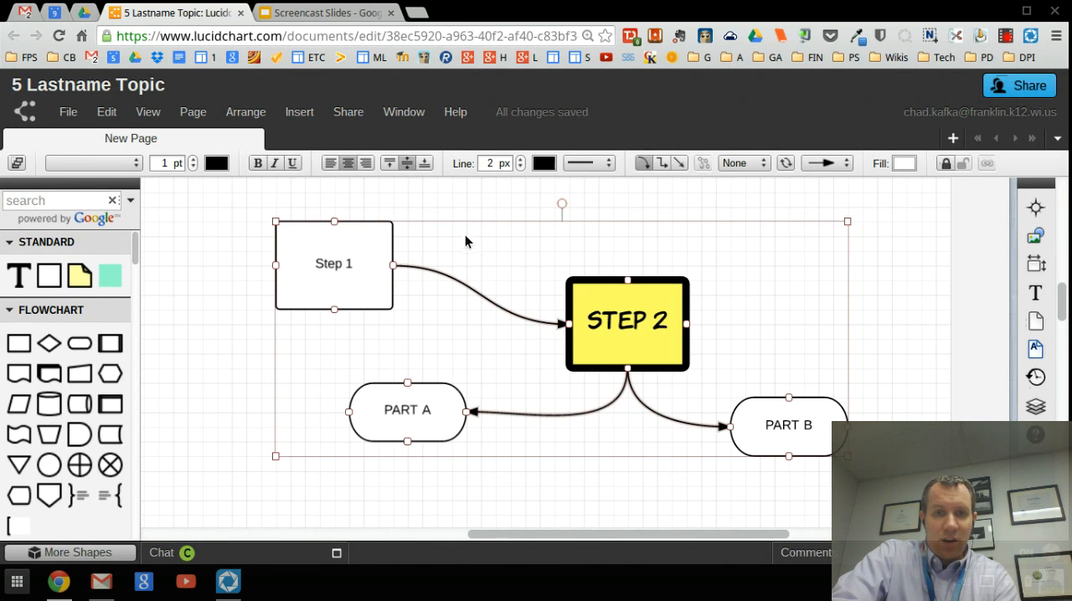
pyautogui.click(521, 161)
pyautogui.click(521, 160)
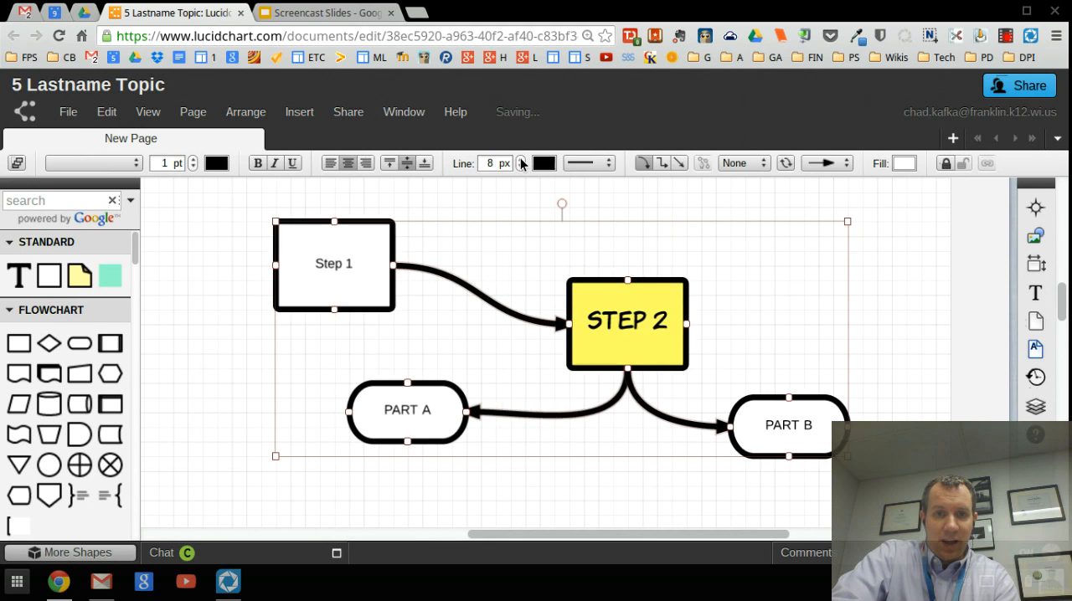
pyautogui.click(521, 160)
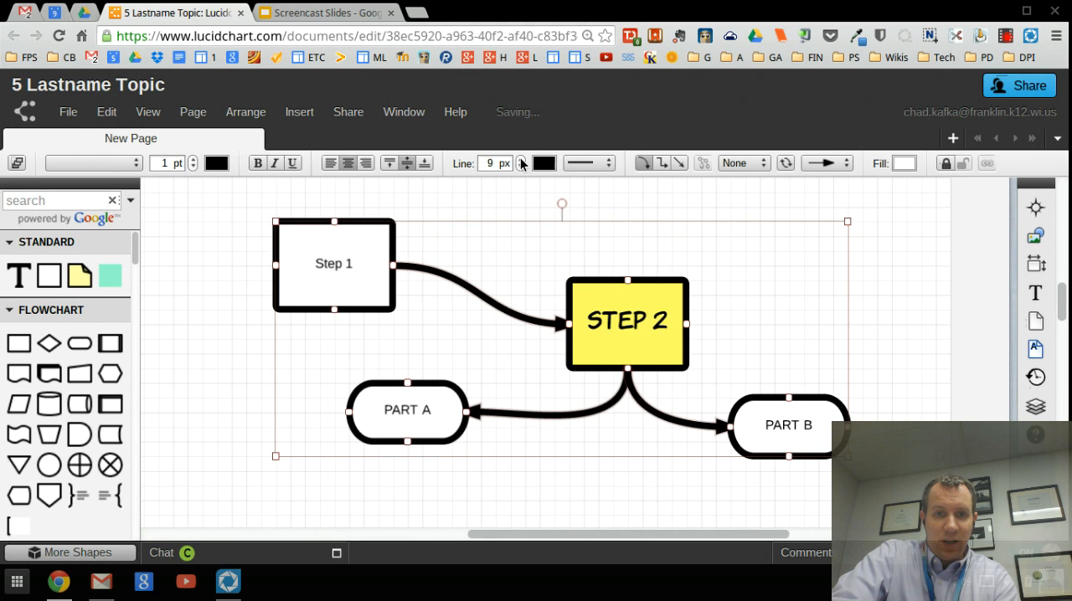
# Step: Set the text of all flowchart shapes to Komika Hand at 14 pt
pyautogui.click(113, 162)
pyautogui.click(128, 267)
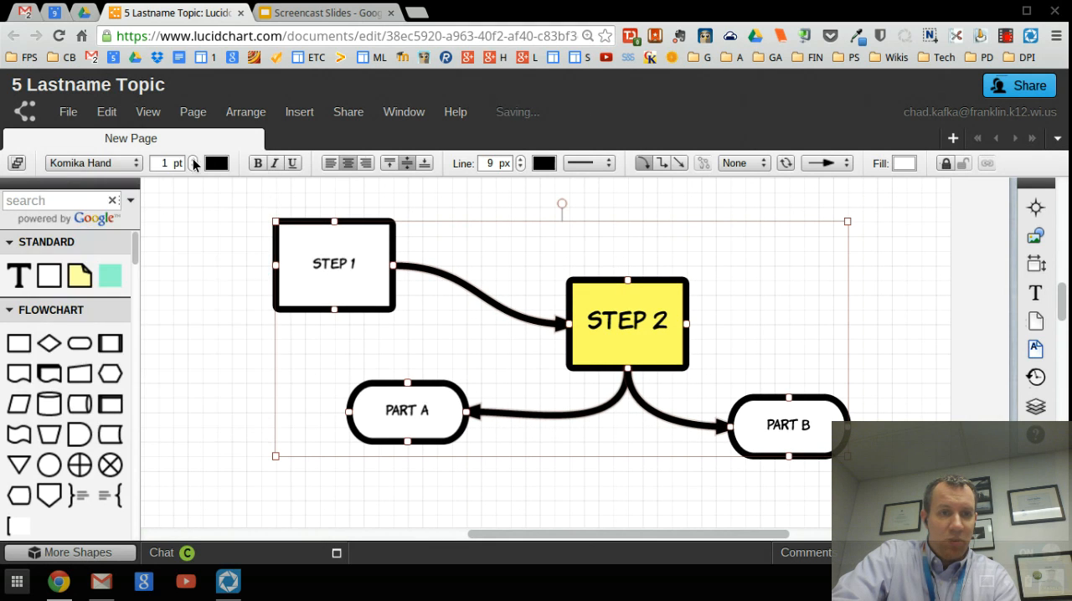
pyautogui.click(193, 160)
pyautogui.click(193, 160)
pyautogui.click(193, 161)
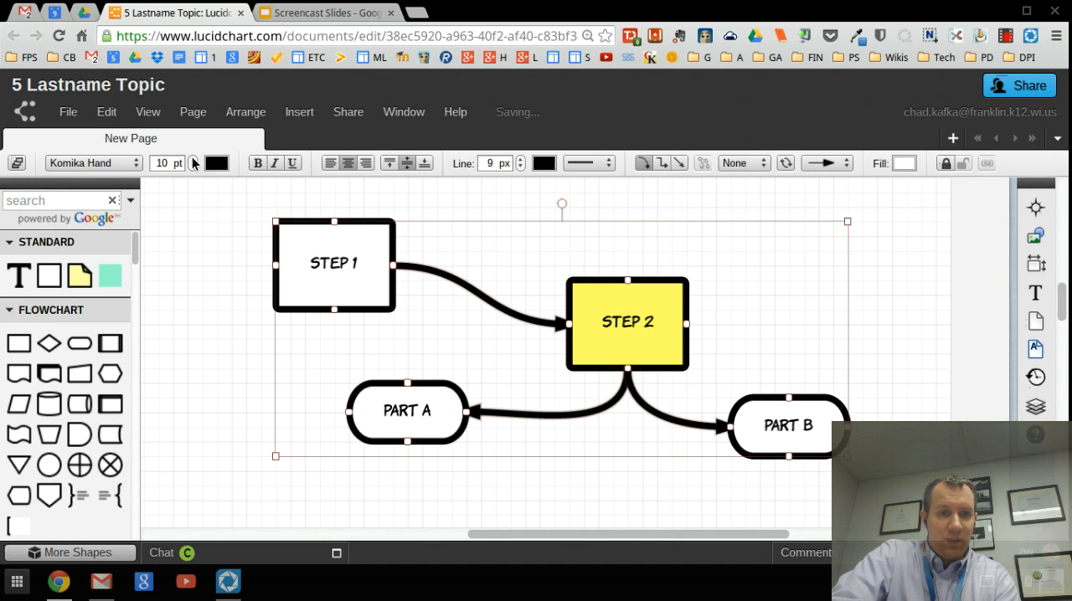
pyautogui.click(194, 161)
pyautogui.click(194, 160)
pyautogui.click(193, 160)
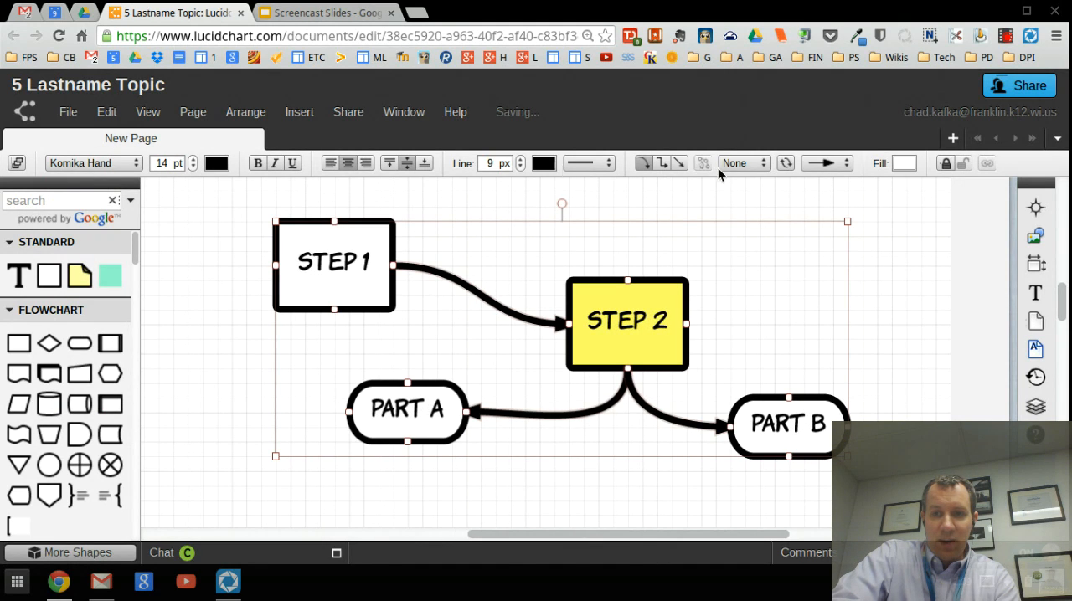
# Step: Fill all four flowchart shapes with bright lime green
pyautogui.click(911, 162)
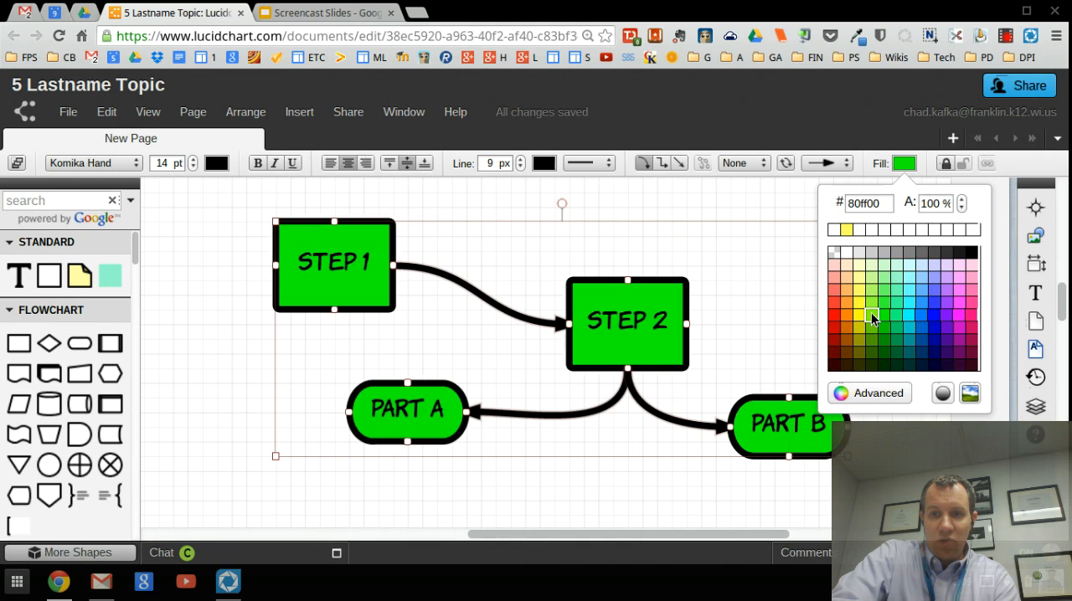
pyautogui.click(871, 315)
pyautogui.click(918, 287)
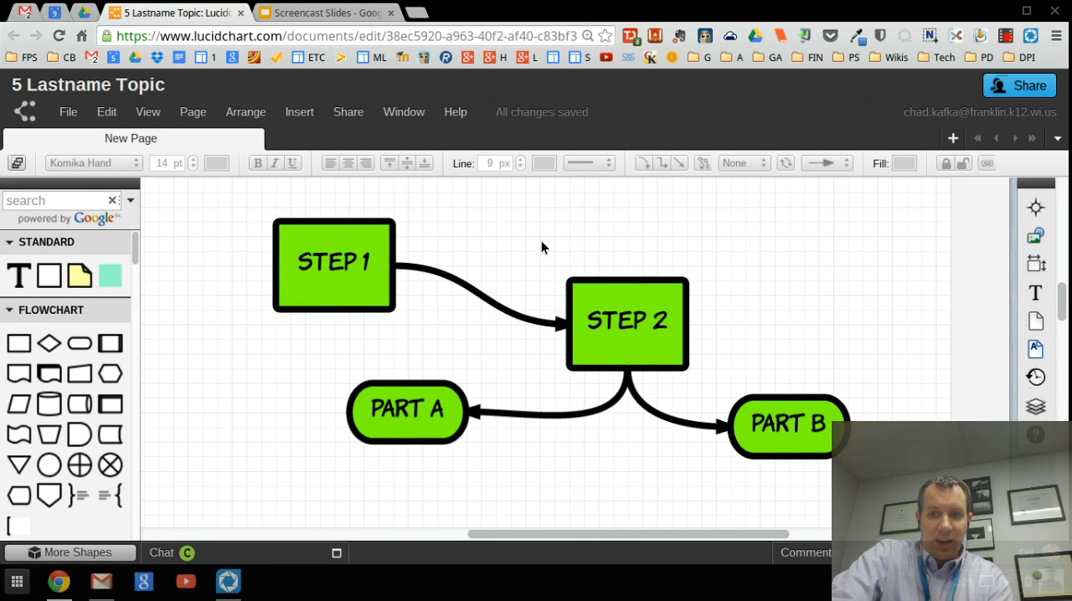
# Step: Browse the shape library through the Flowchart, Containers, Shapes and User Images groups
pyautogui.scroll(-1, 90, 347)
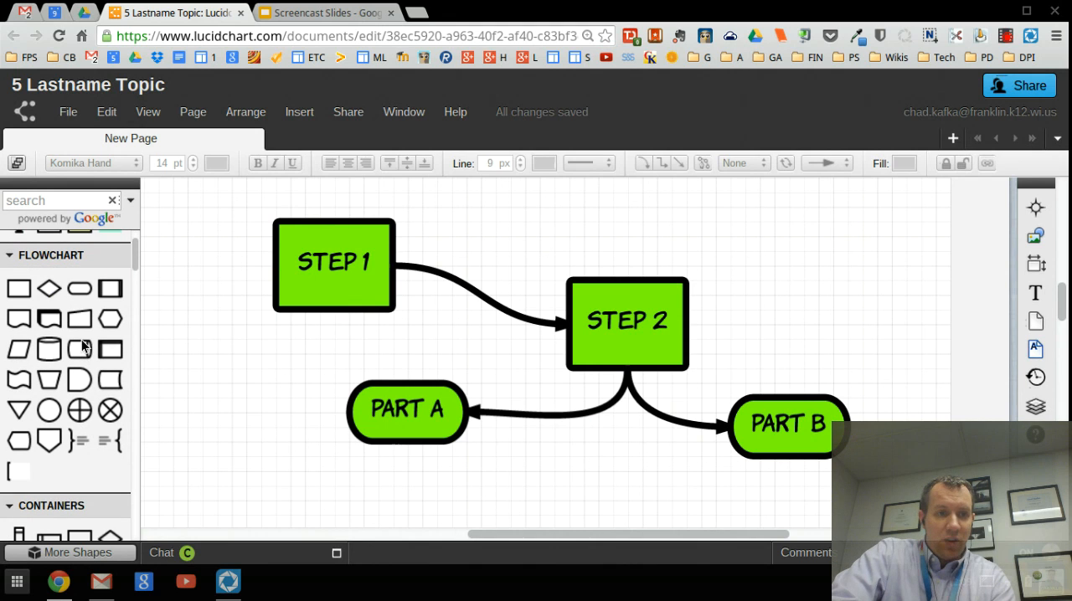
pyautogui.scroll(-4, 52, 385)
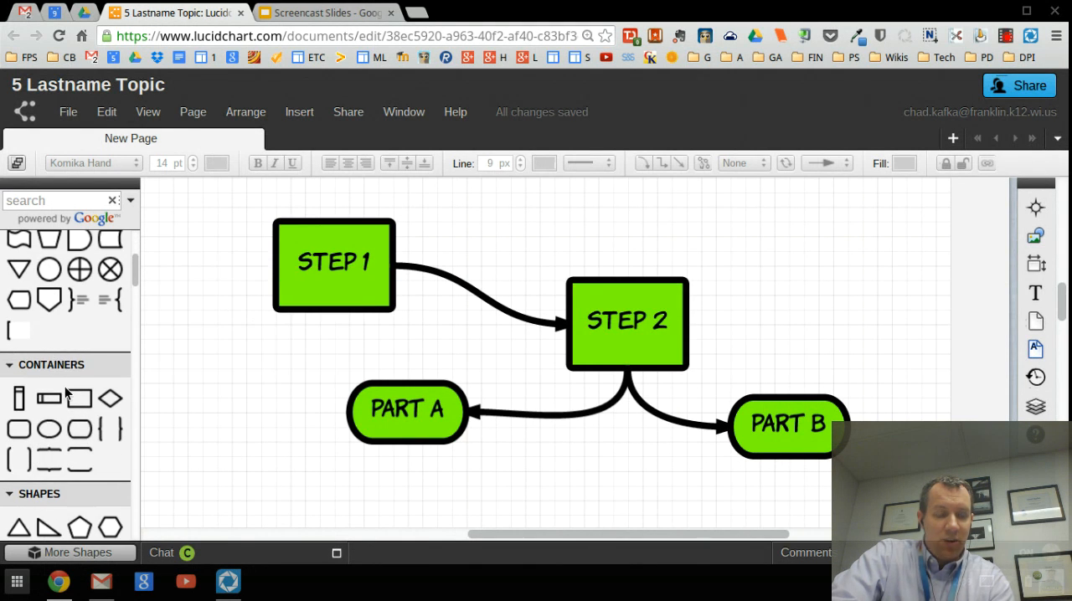
pyautogui.scroll(-1, 66, 389)
pyautogui.moveTo(52, 345)
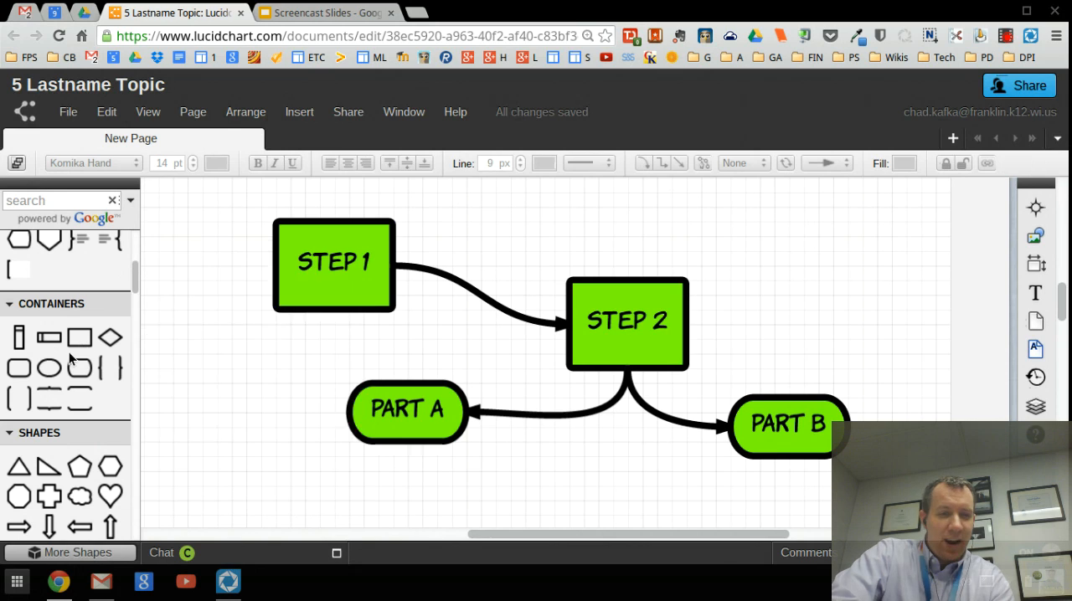
pyautogui.scroll(-1, 75, 380)
pyautogui.scroll(-1, 71, 371)
pyautogui.moveTo(72, 364)
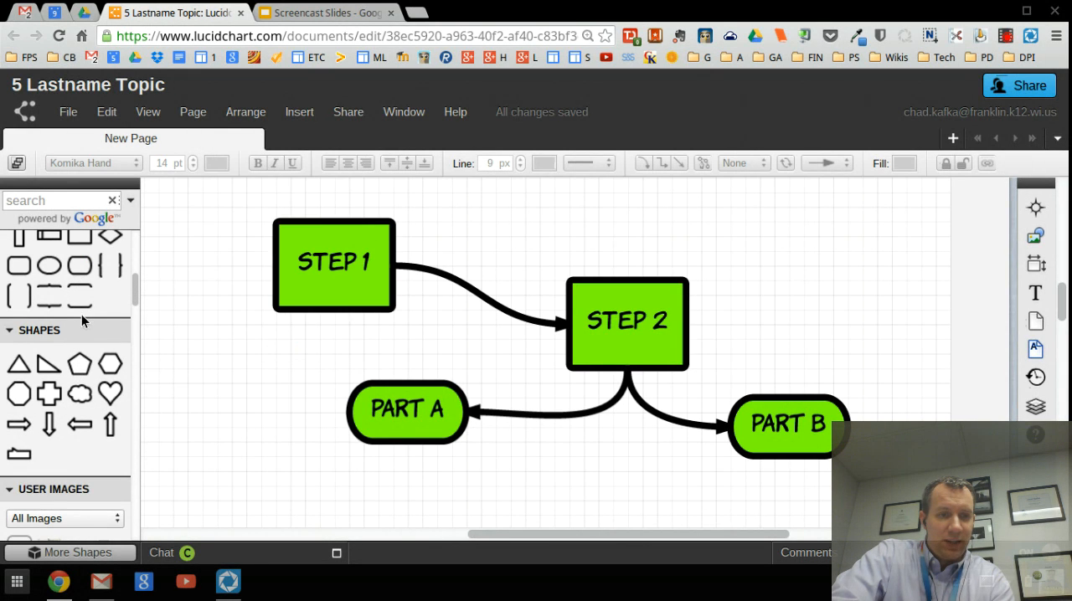
pyautogui.scroll(-3, 81, 339)
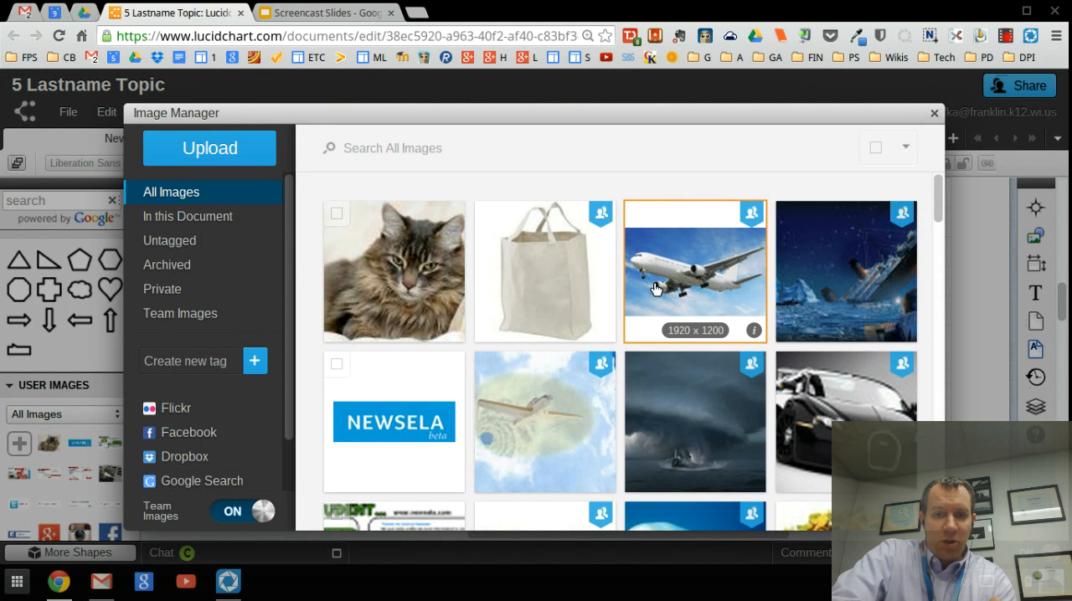
# Step: View the Image Manager's file chooser for uploading images, cancel it and close the Image Manager
pyautogui.click(207, 150)
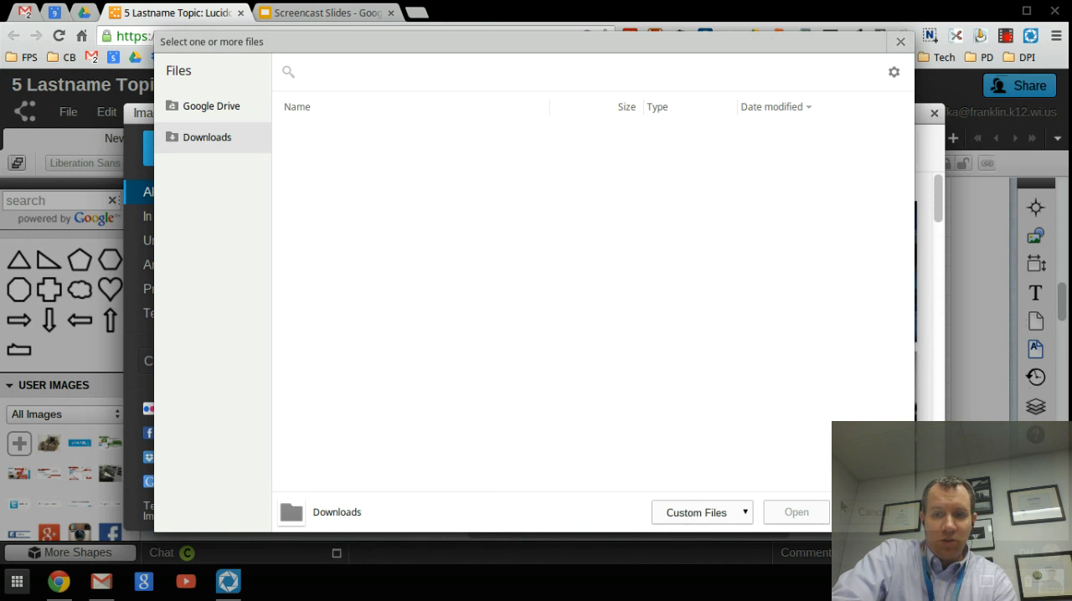
pyautogui.click(876, 514)
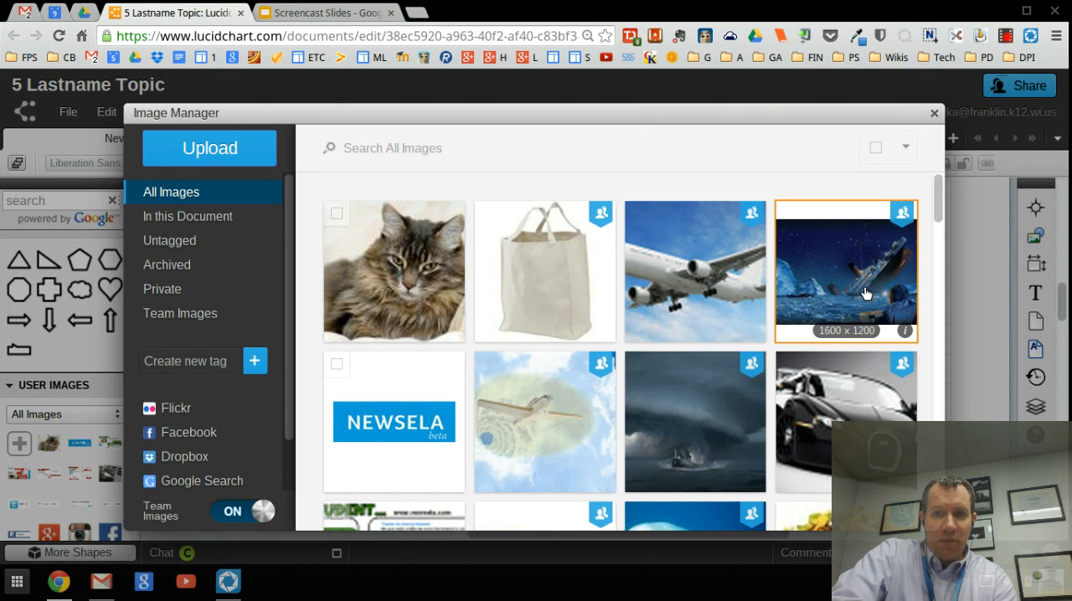
pyautogui.click(933, 115)
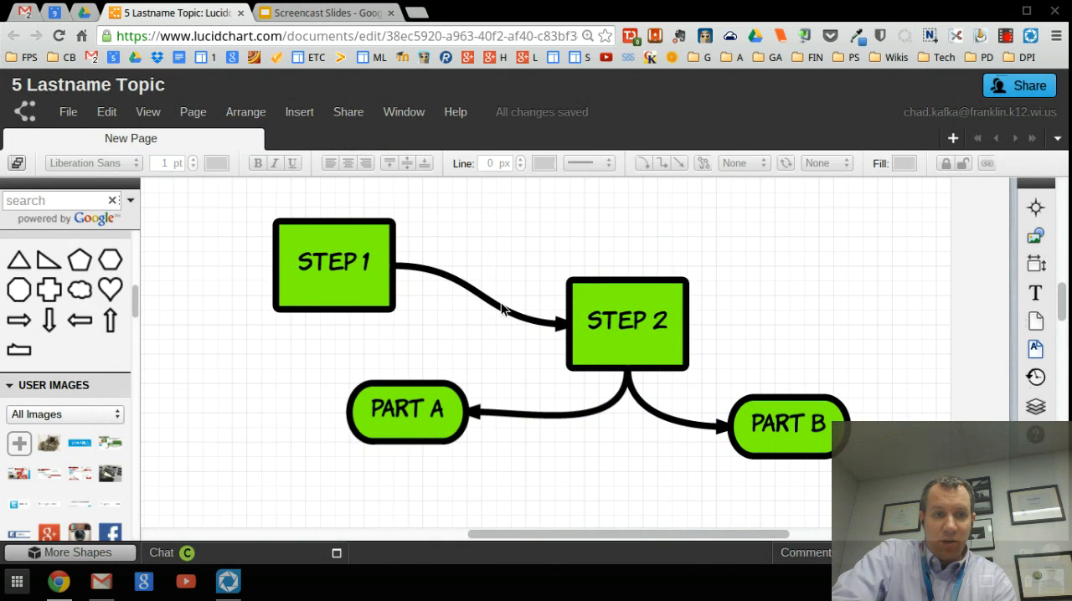
# Step: Search the shape library for "dog"
pyautogui.scroll(8, 79, 382)
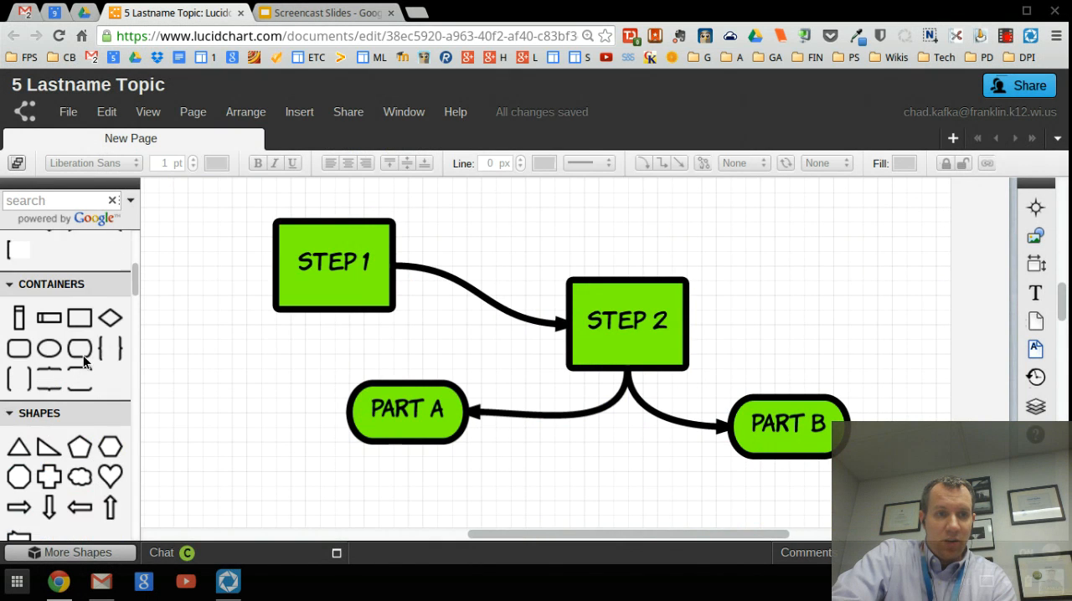
pyautogui.click(64, 205)
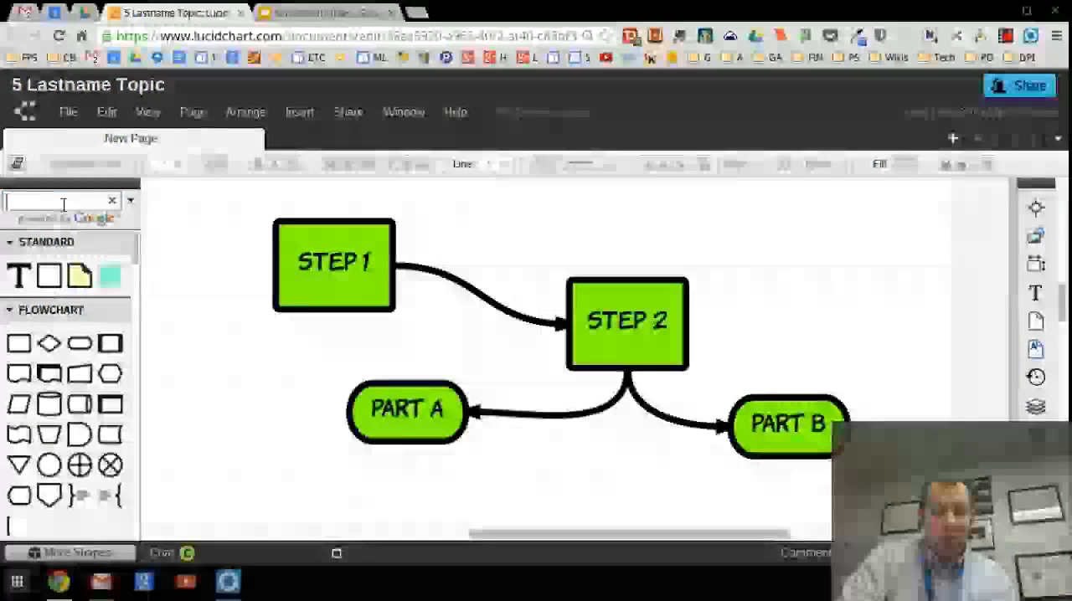
pyautogui.write('dog')
pyautogui.press('Return')
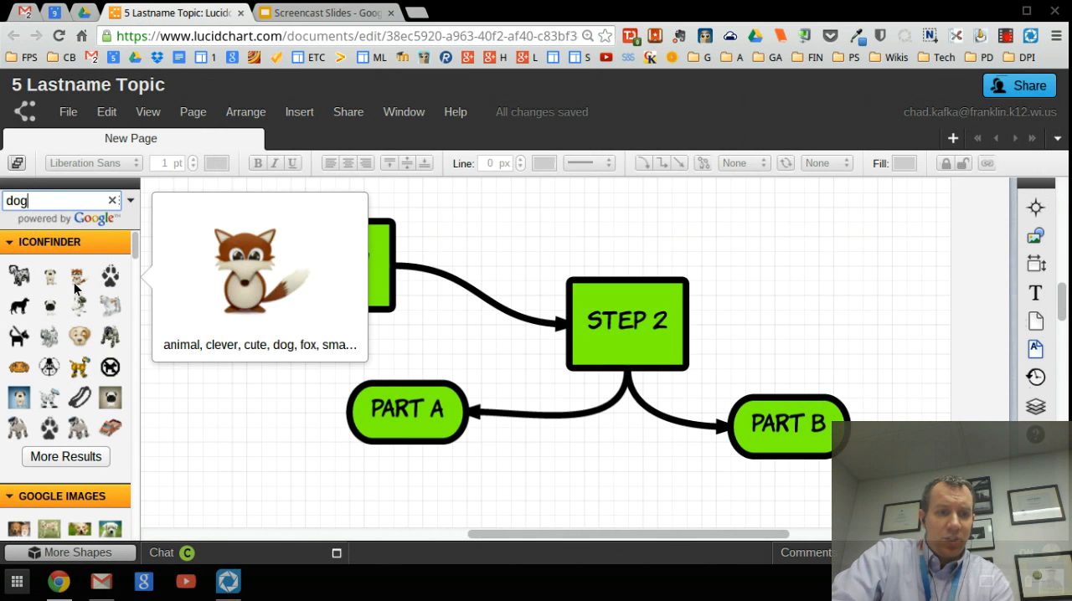
# Step: Preview several Iconfinder dog icons and place the golden robot dog below and to the left of the Step 1 box
pyautogui.scroll(-1, 76, 289)
pyautogui.scroll(1, 55, 280)
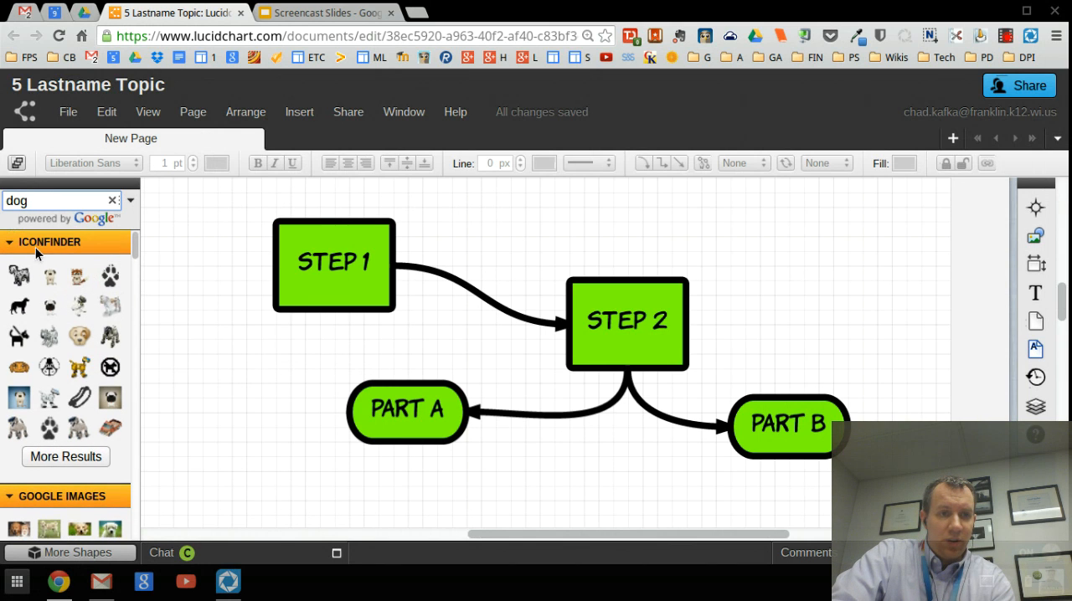
pyautogui.moveTo(50, 280)
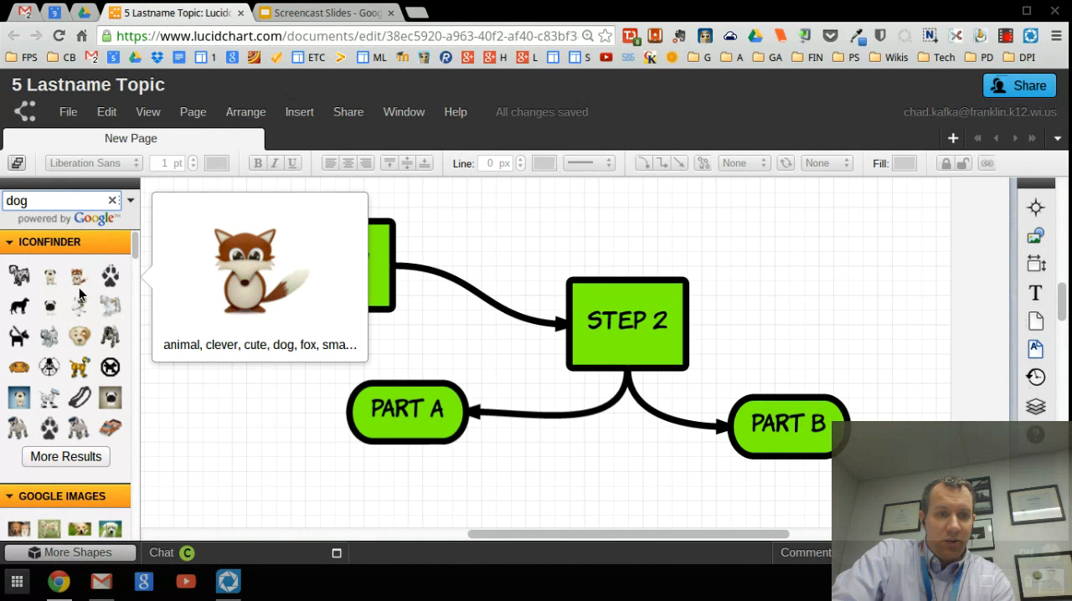
pyautogui.moveTo(79, 309)
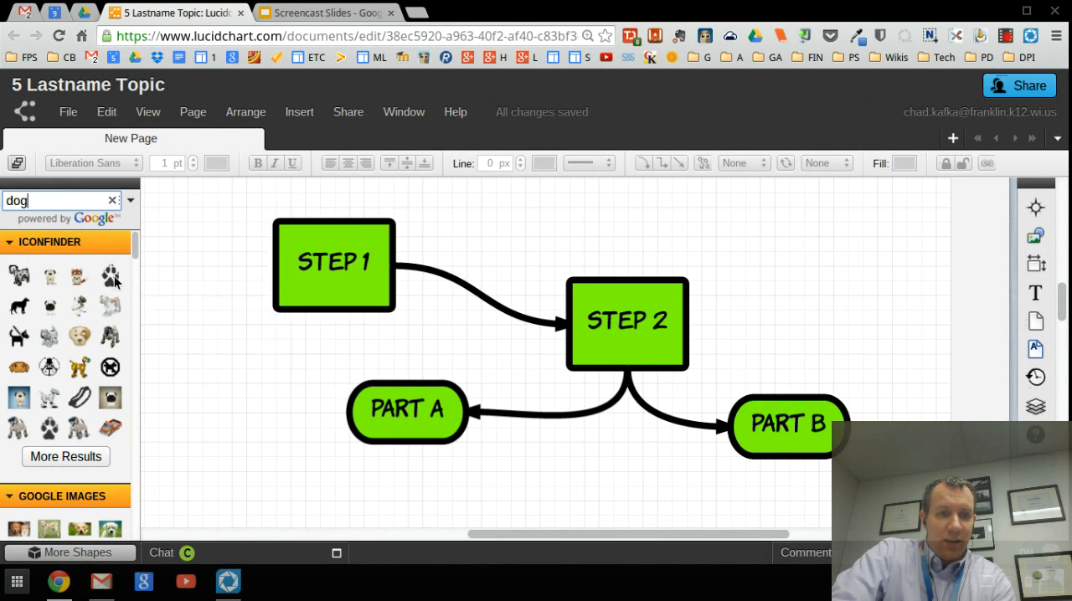
pyautogui.moveTo(114, 281)
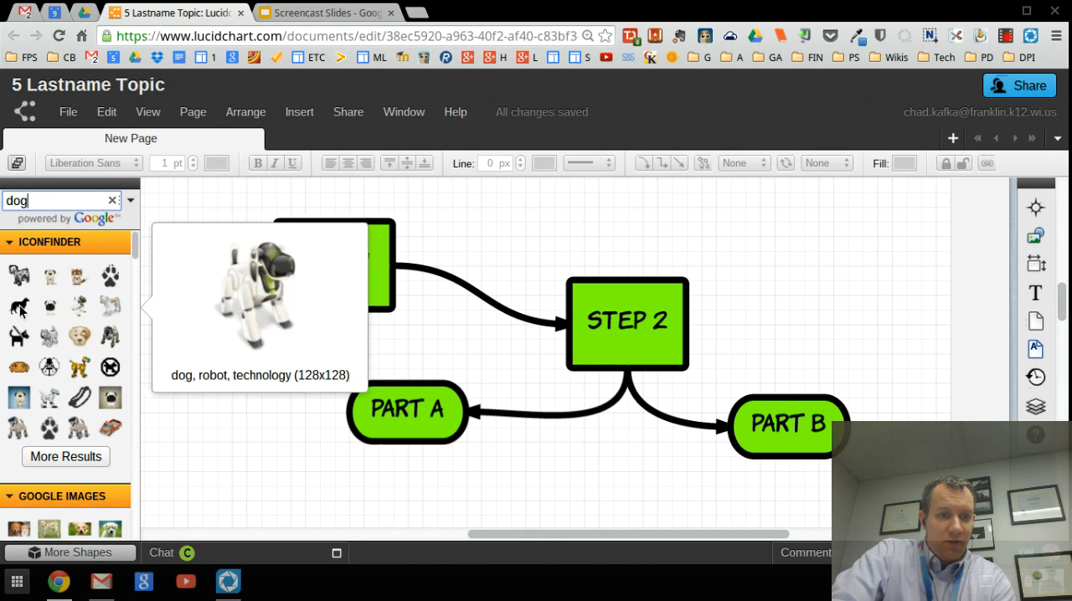
pyautogui.moveTo(21, 310)
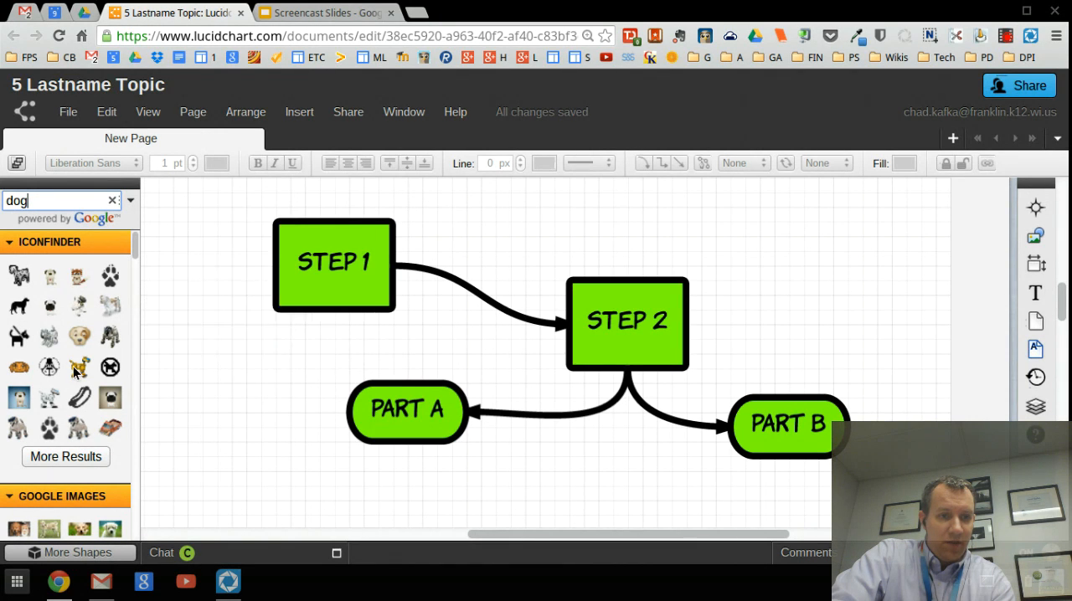
pyautogui.moveTo(74, 366); pyautogui.dragTo(223, 361)
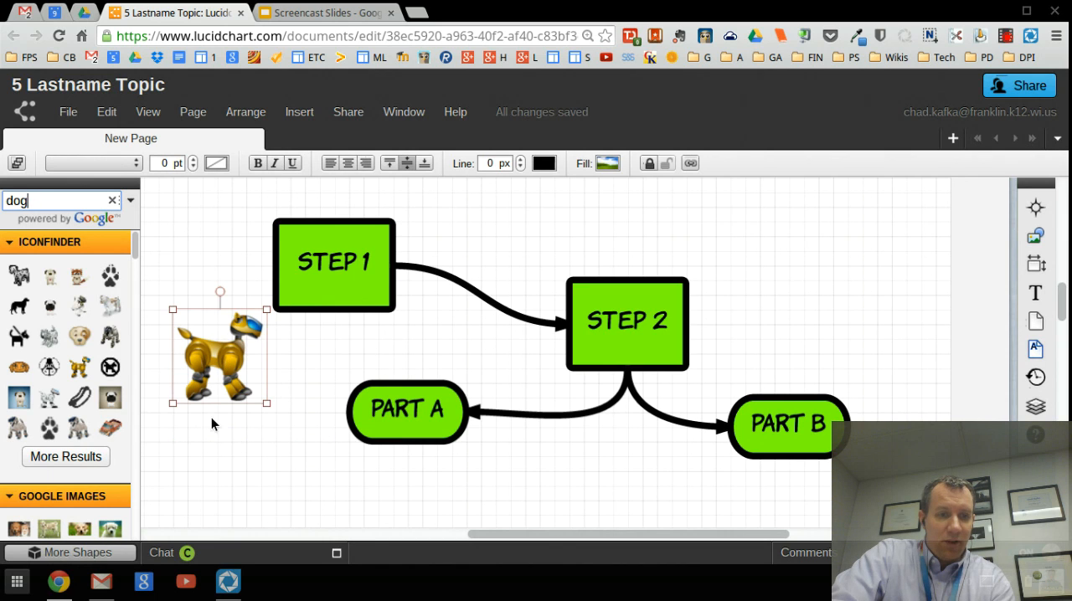
# Step: Insert the yellow Labrador puppy photo from the Google Images results, reduced to a small picture above Part B
pyautogui.scroll(-1, 142, 416)
pyautogui.scroll(-5, 50, 402)
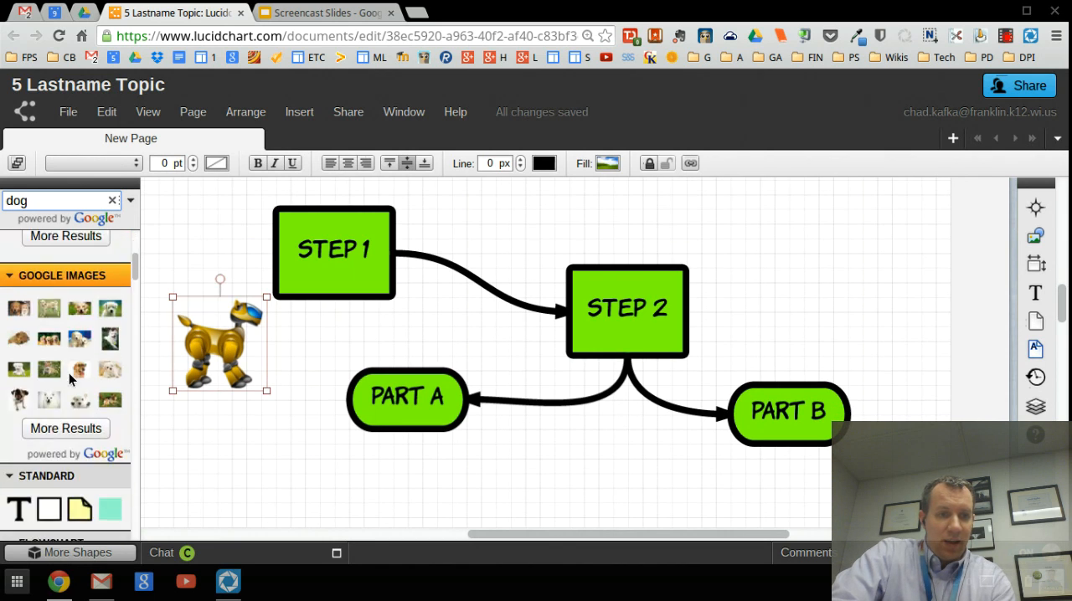
pyautogui.moveTo(27, 312)
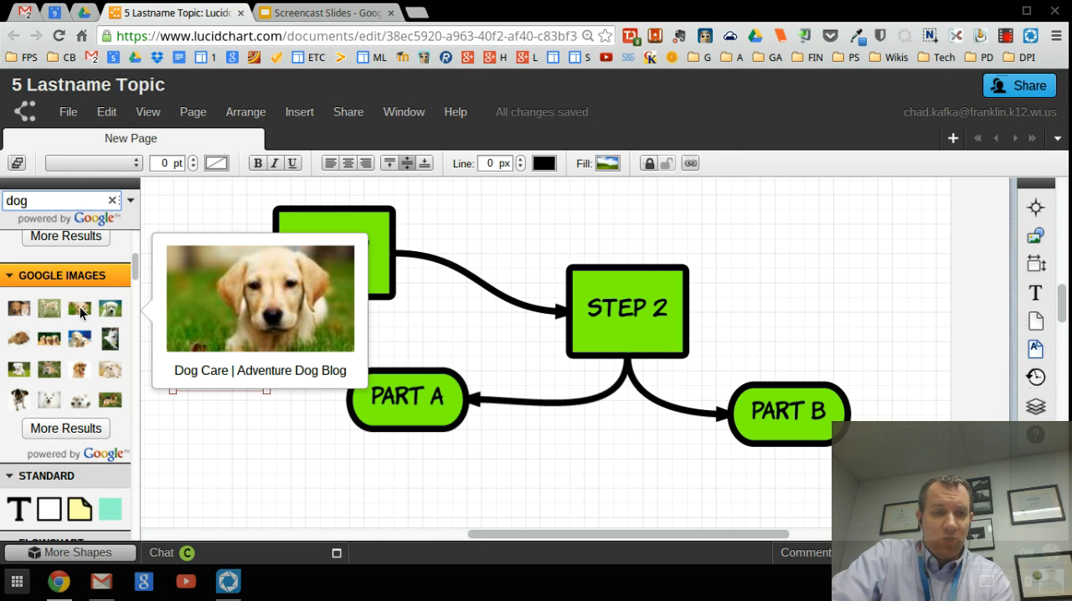
pyautogui.moveTo(109, 312)
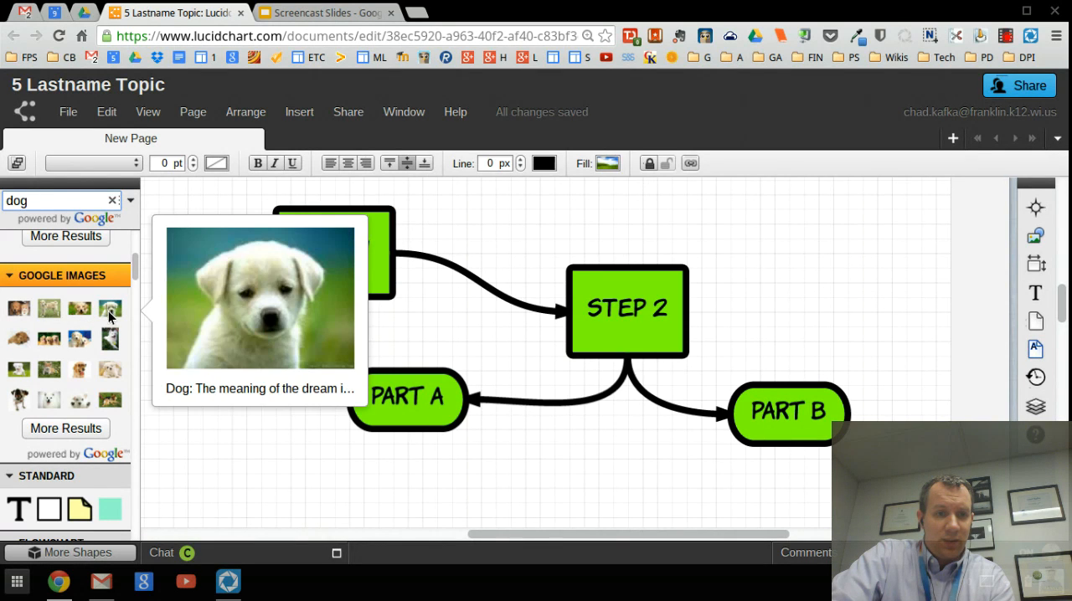
pyautogui.moveTo(109, 344); pyautogui.dragTo(643, 363)
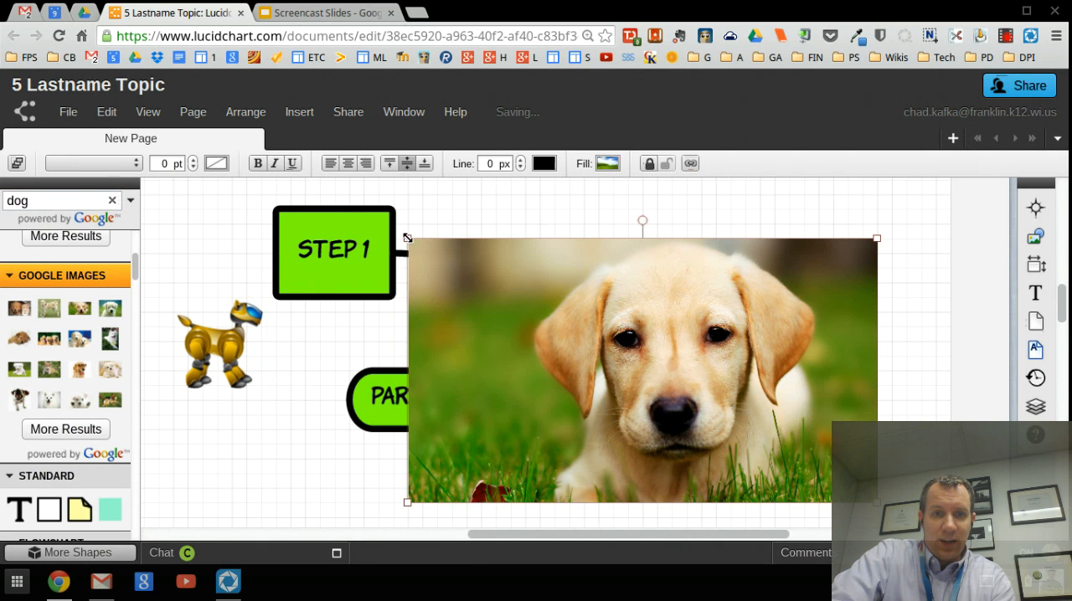
pyautogui.moveTo(407, 238); pyautogui.dragTo(798, 272)
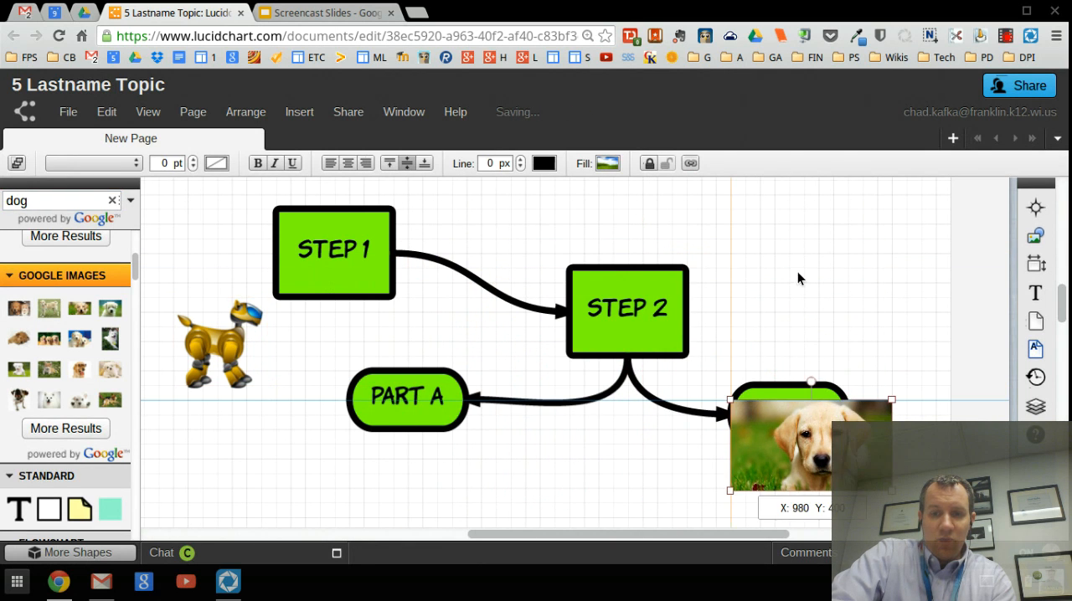
pyautogui.click(513, 316)
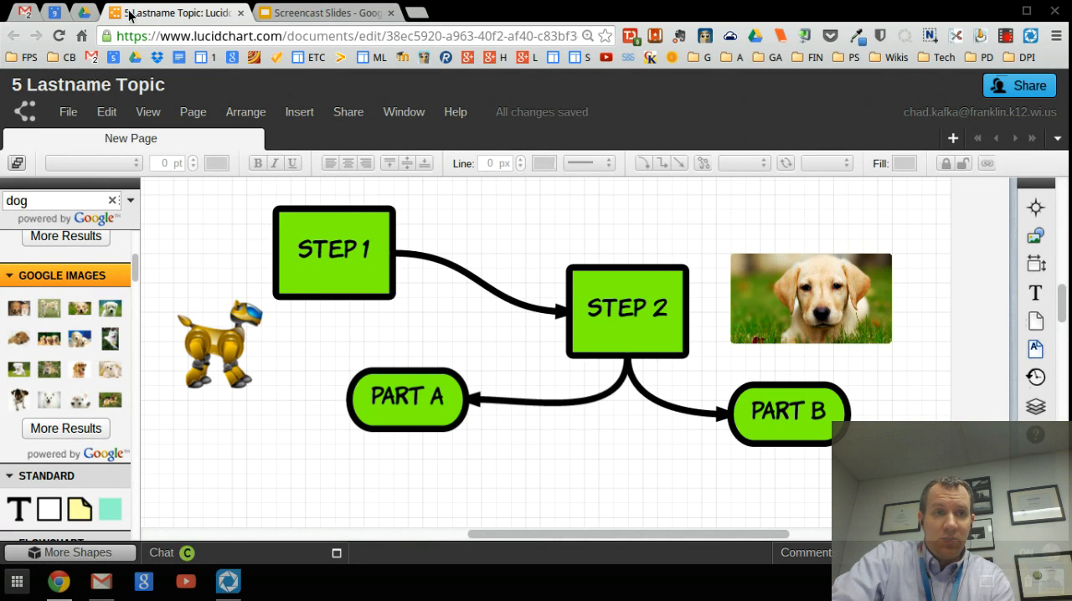
# Step: Switch to Google Drive, enlarge the page to look at the 5 Lastname Topic file in My Drive, and return to Lucidchart
pyautogui.click(85, 14)
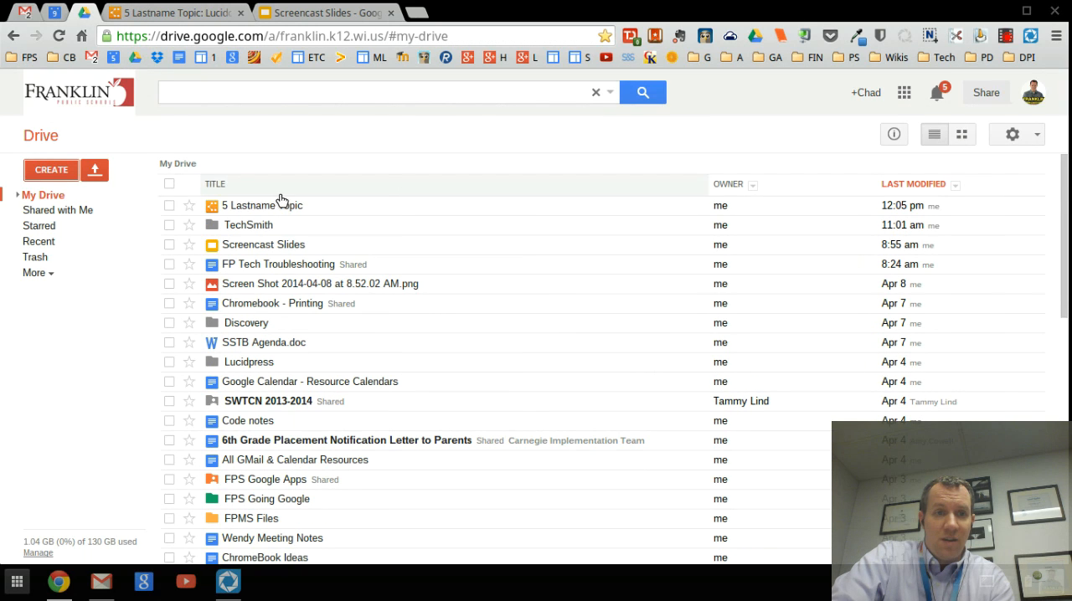
pyautogui.hotkey('ctrl', '=')
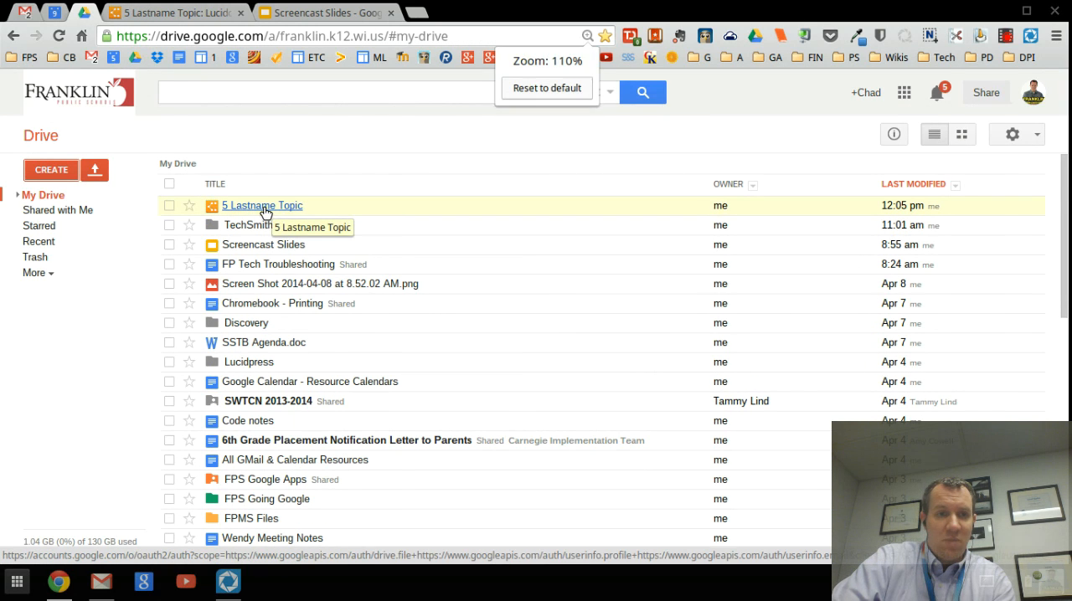
pyautogui.hotkey('ctrl', '=')
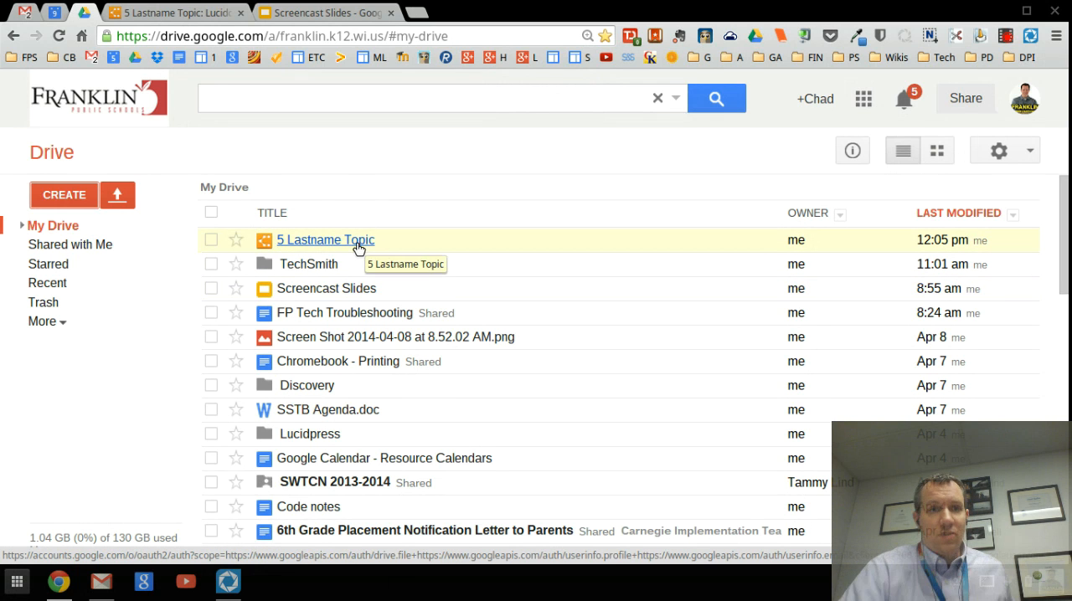
pyautogui.click(186, 8)
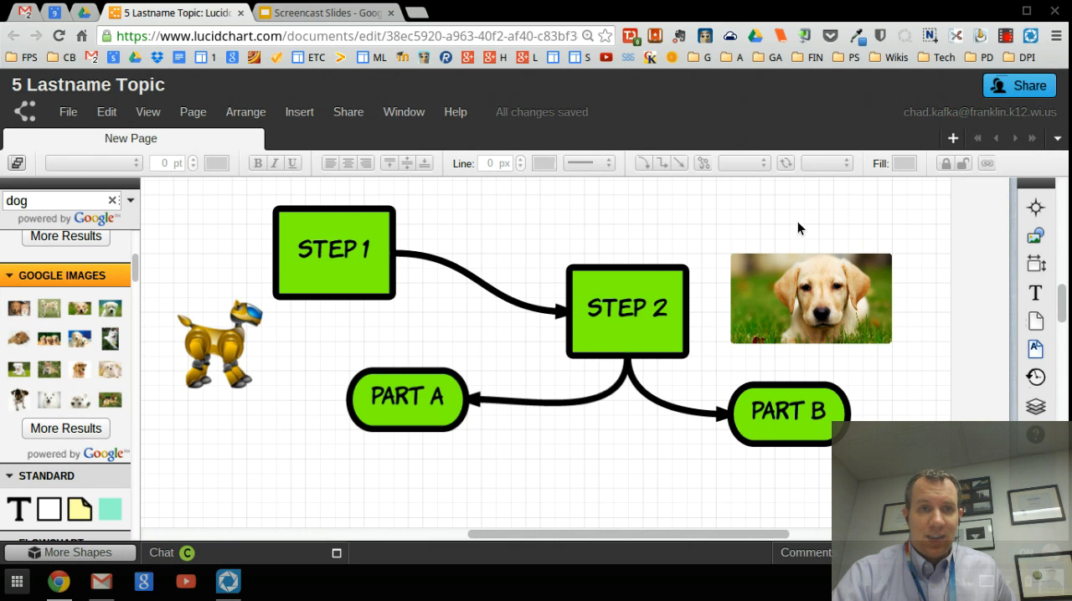
# Step: Switch to Google Drive and review the sharing settings of the 5 Lastname Topic file, closing them without inviting anyone
pyautogui.click(86, 13)
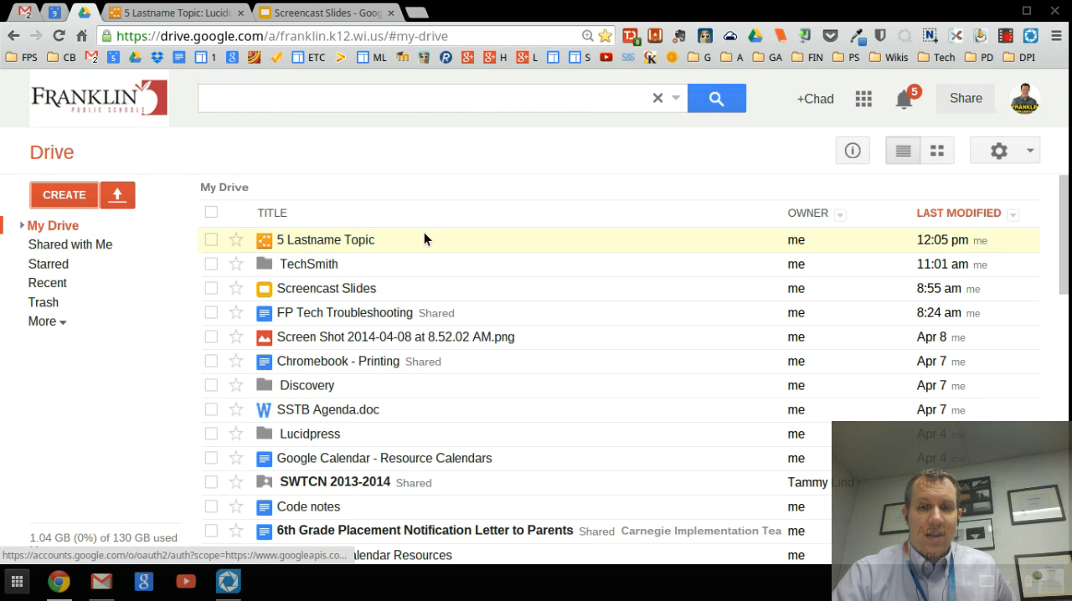
pyautogui.click(211, 240)
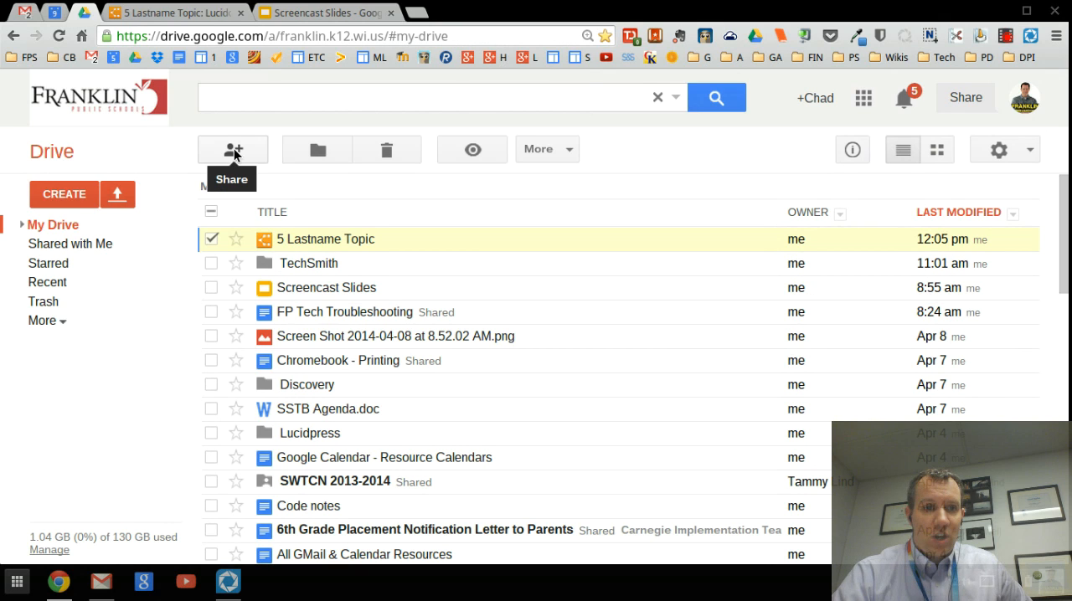
pyautogui.click(233, 152)
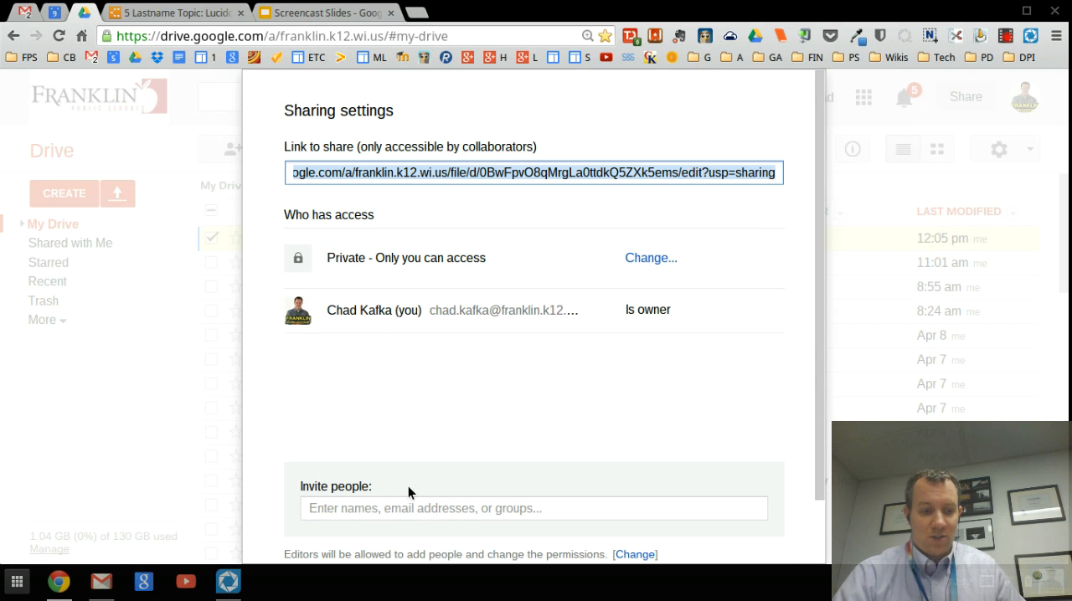
pyautogui.hotkey('ctrl', '-')
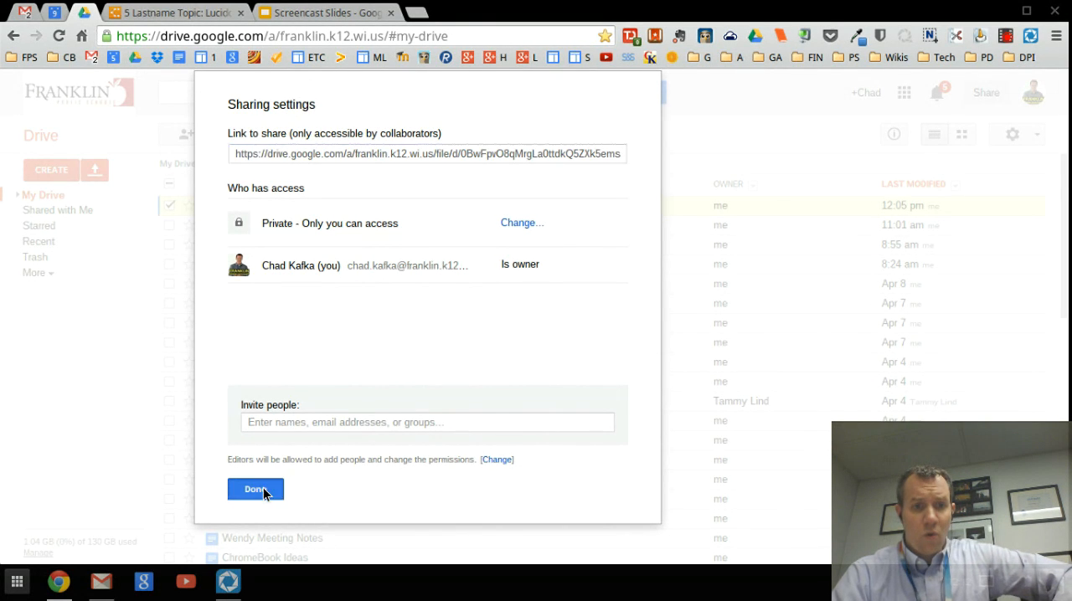
pyautogui.click(262, 489)
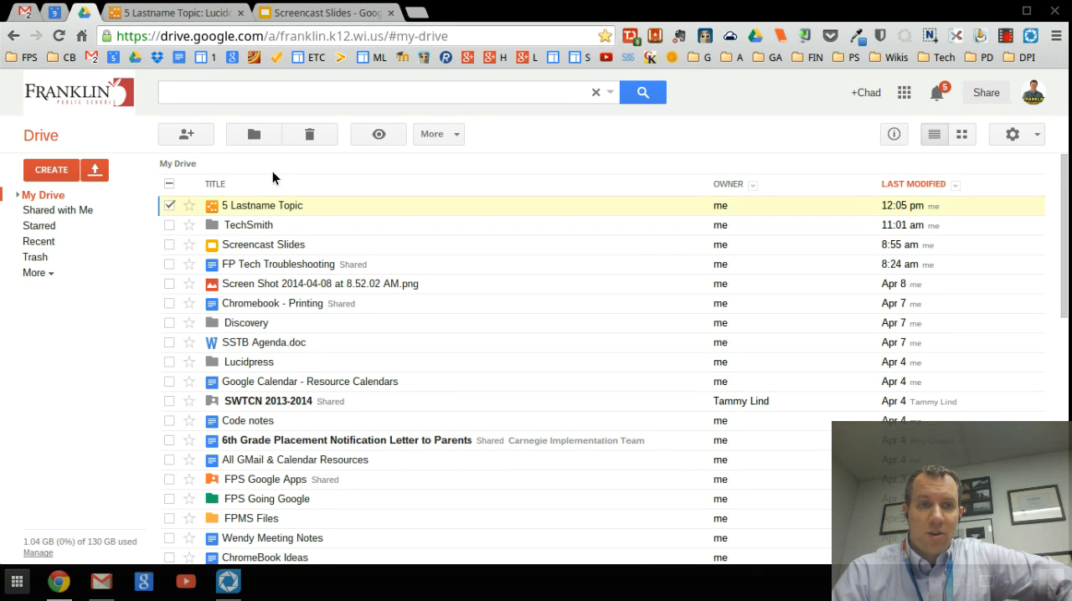
# Step: Return to the Lucidchart document and zoom out the canvas to show more of the page
pyautogui.click(184, 16)
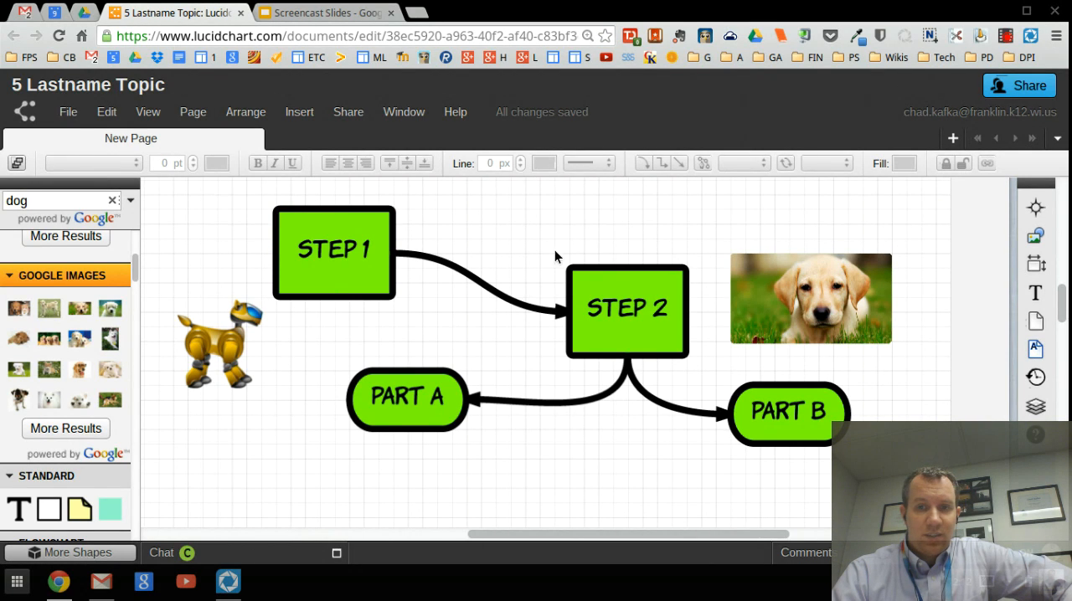
pyautogui.click(149, 111)
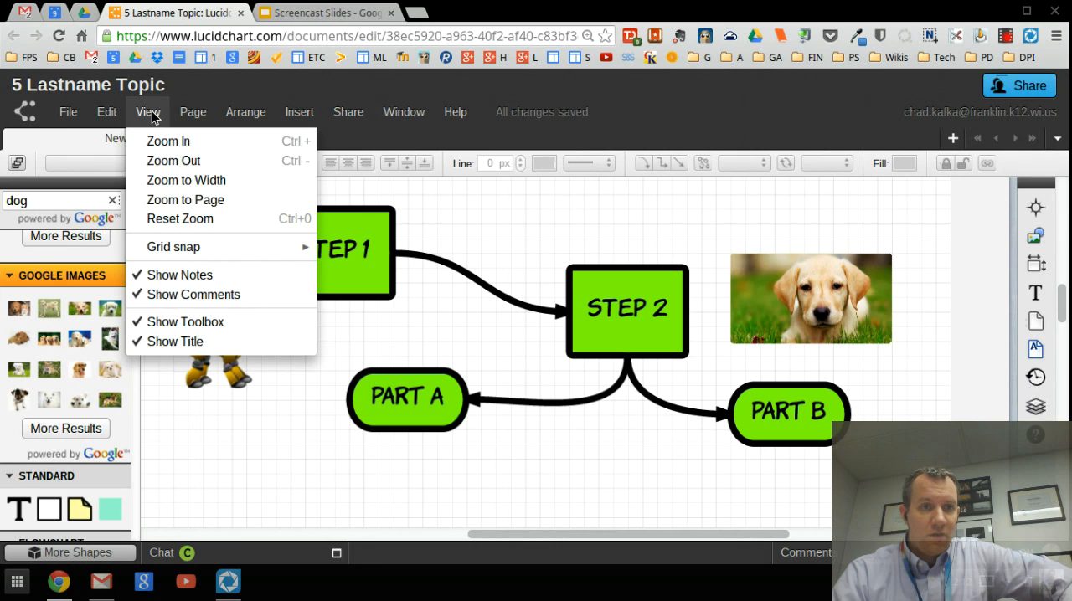
pyautogui.click(185, 165)
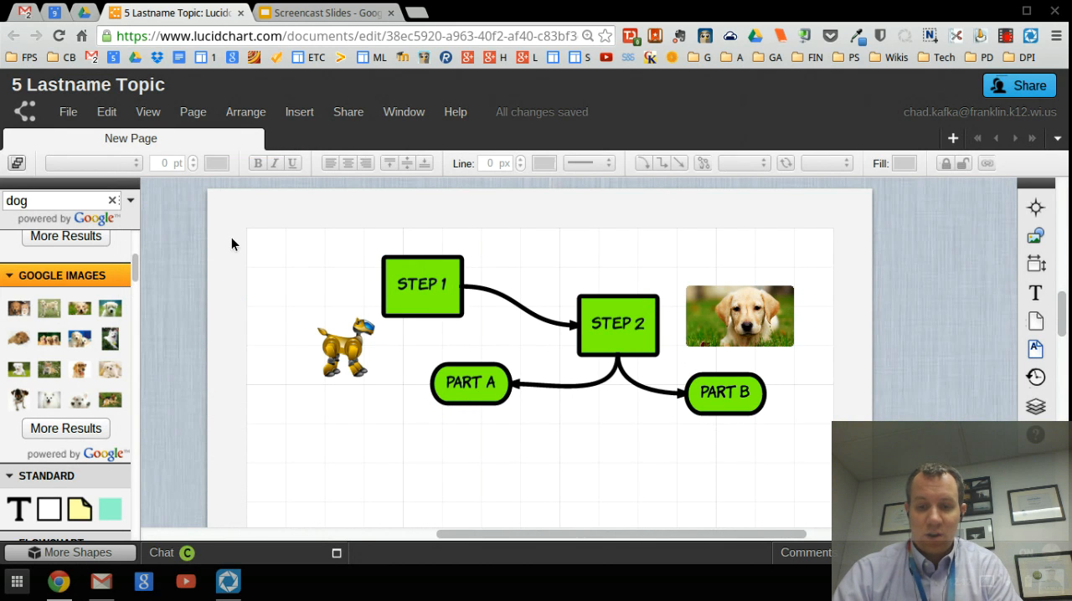
# Step: Switch the page orientation to Landscape in the page layout settings, keeping the Letter page size
pyautogui.hotkey('ctrl', '-')
pyautogui.scroll(-2, 335, 285)
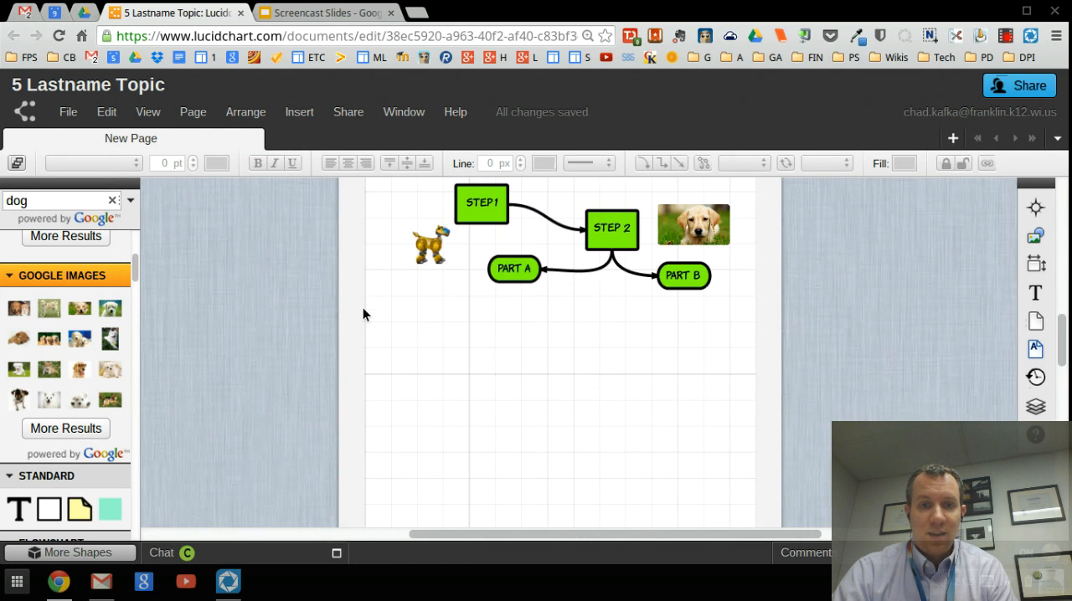
pyautogui.scroll(1, 430, 226)
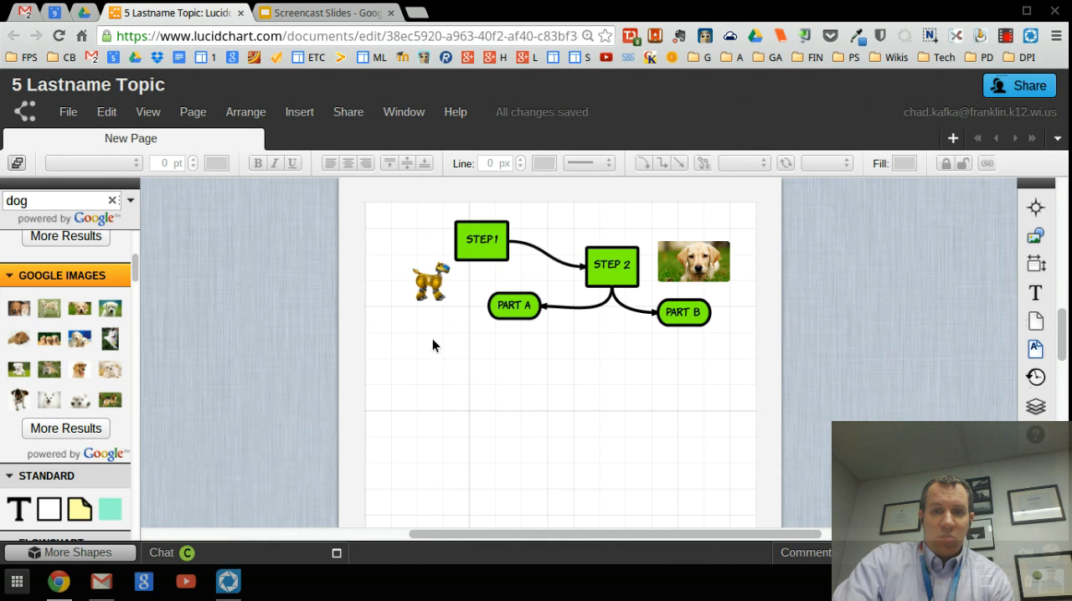
pyautogui.scroll(-5, 432, 339)
pyautogui.scroll(2, 441, 360)
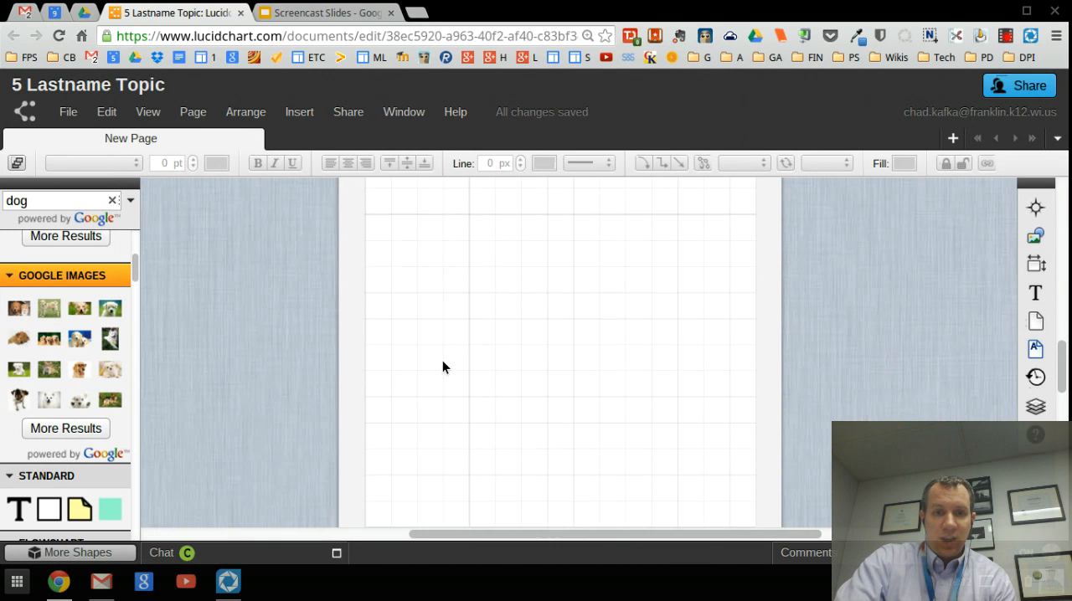
pyautogui.scroll(3, 442, 360)
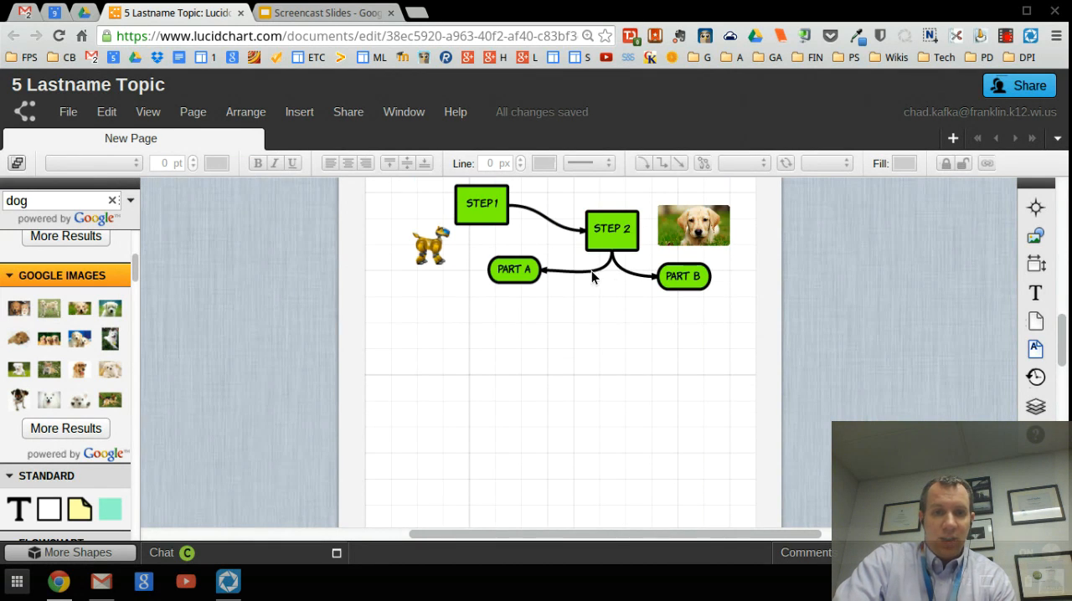
pyautogui.click(68, 112)
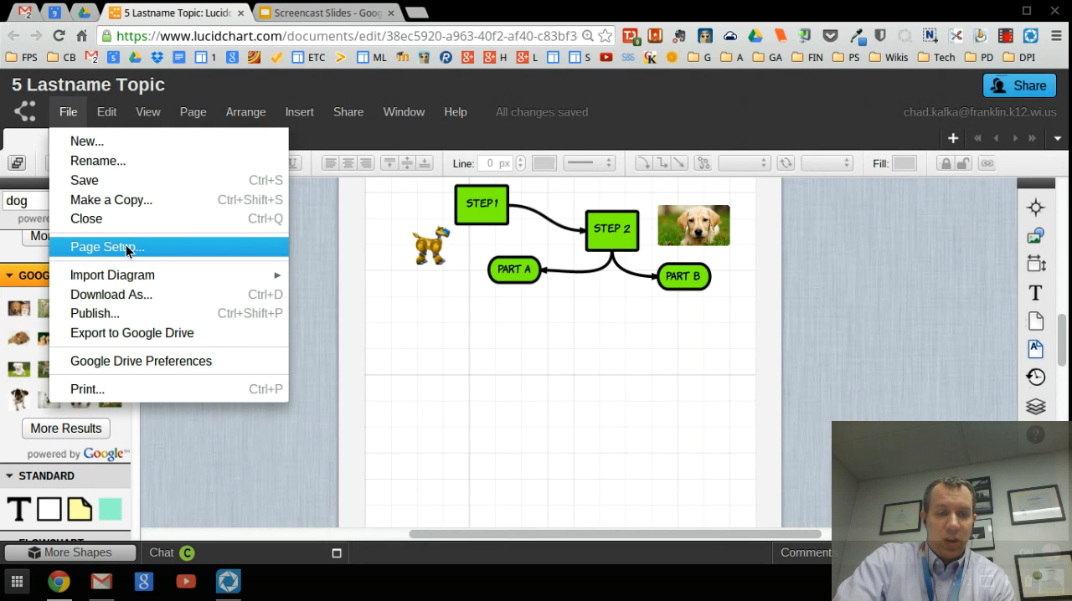
pyautogui.click(128, 250)
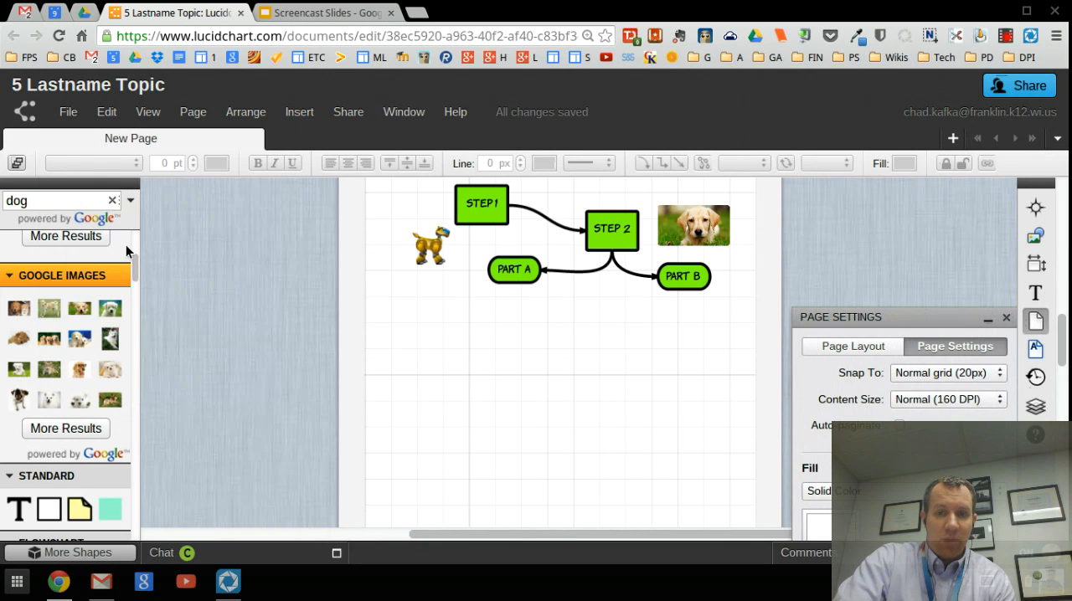
pyautogui.click(861, 352)
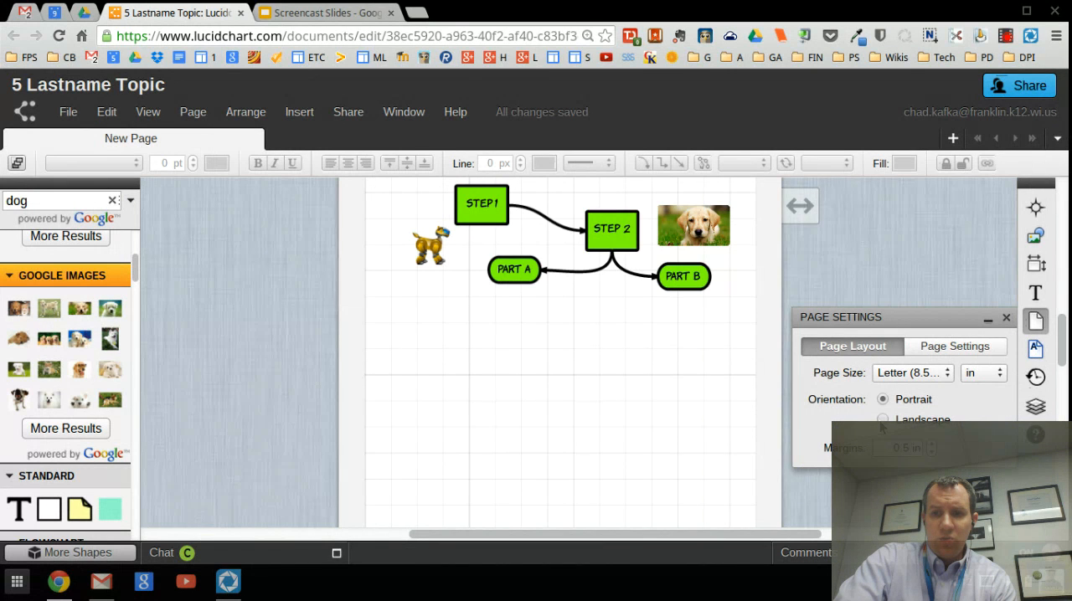
pyautogui.click(883, 420)
pyautogui.scroll(-3, 642, 309)
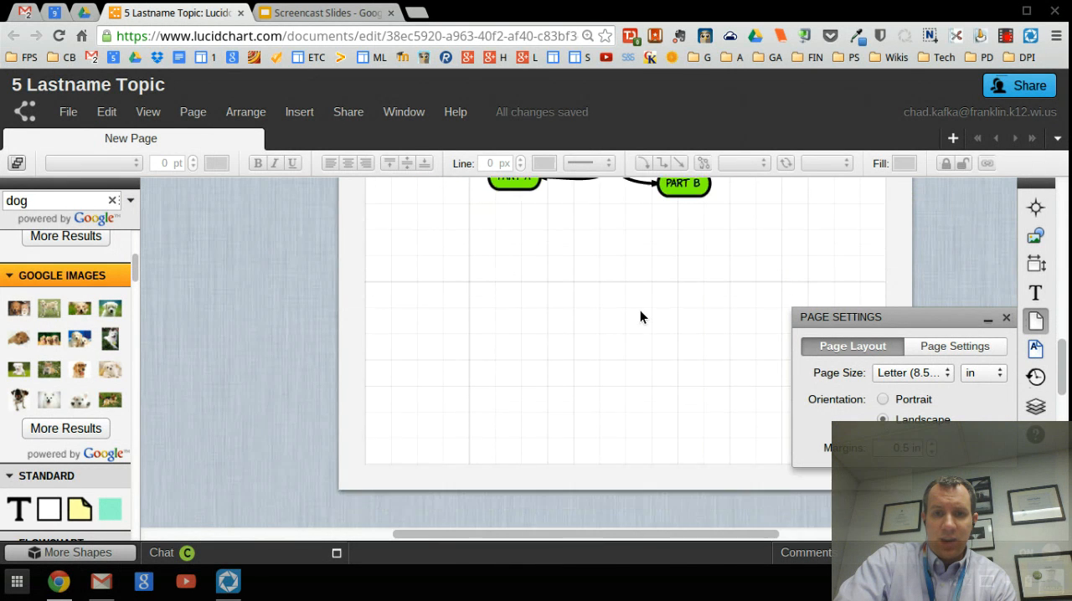
pyautogui.scroll(3, 640, 311)
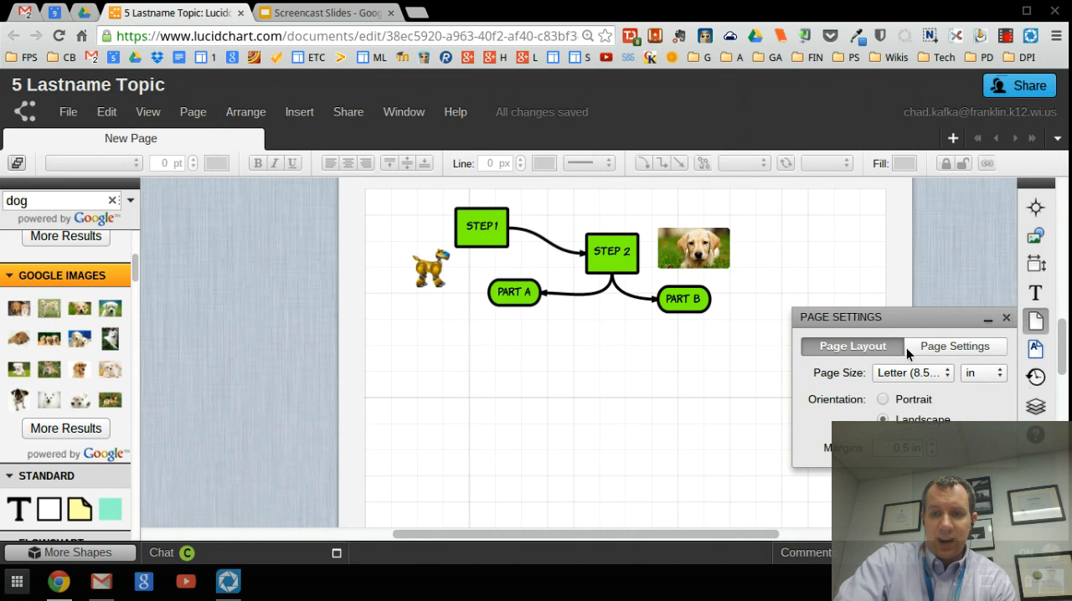
pyautogui.click(1006, 317)
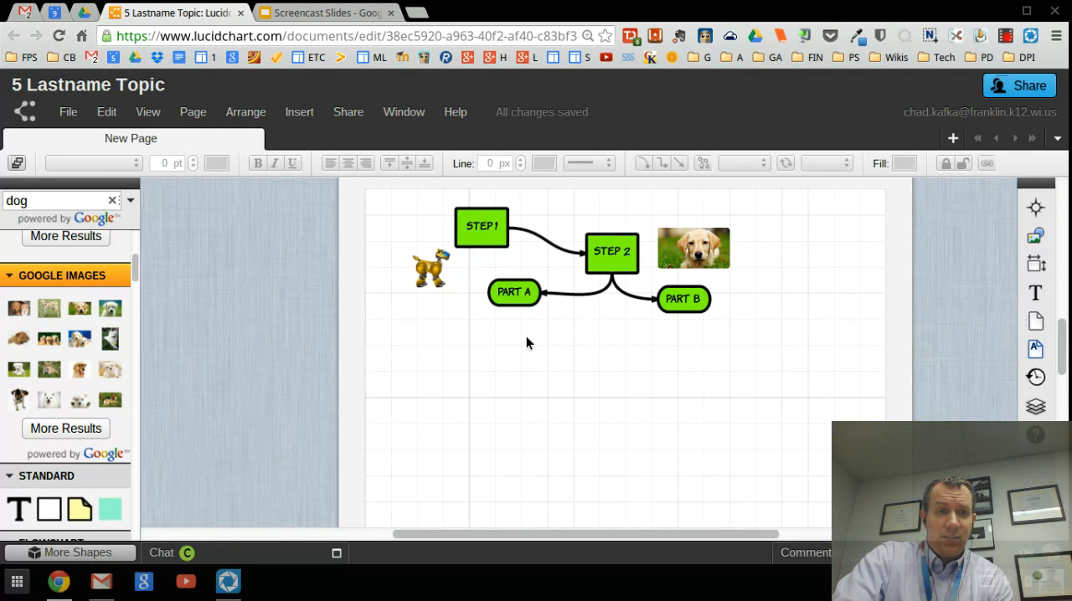
# Step: Publish the document as a web page, highlight its generated link, and close the publishing options
pyautogui.click(70, 112)
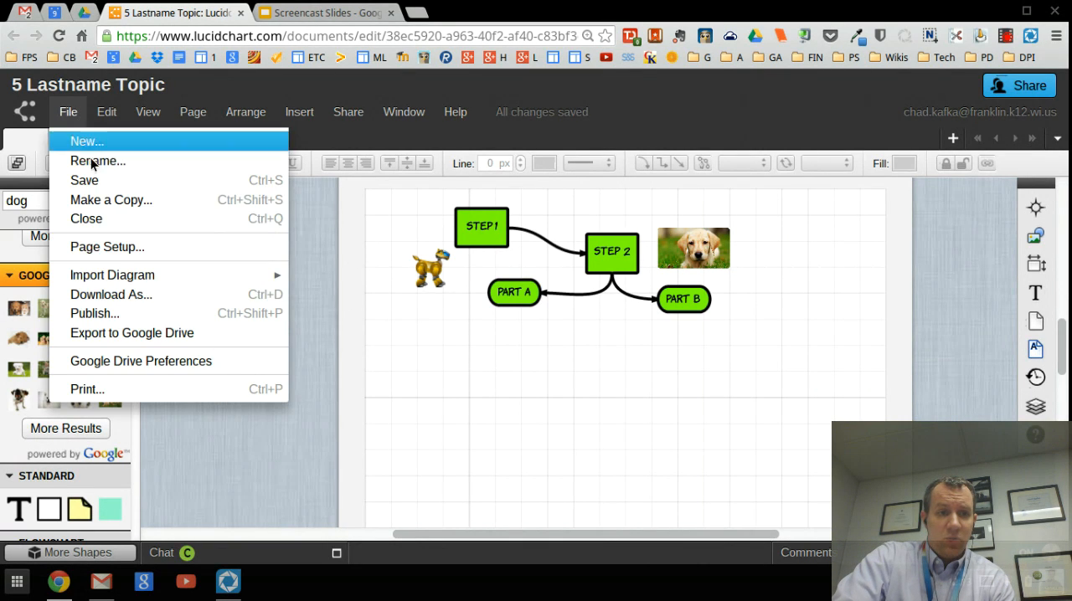
pyautogui.click(105, 314)
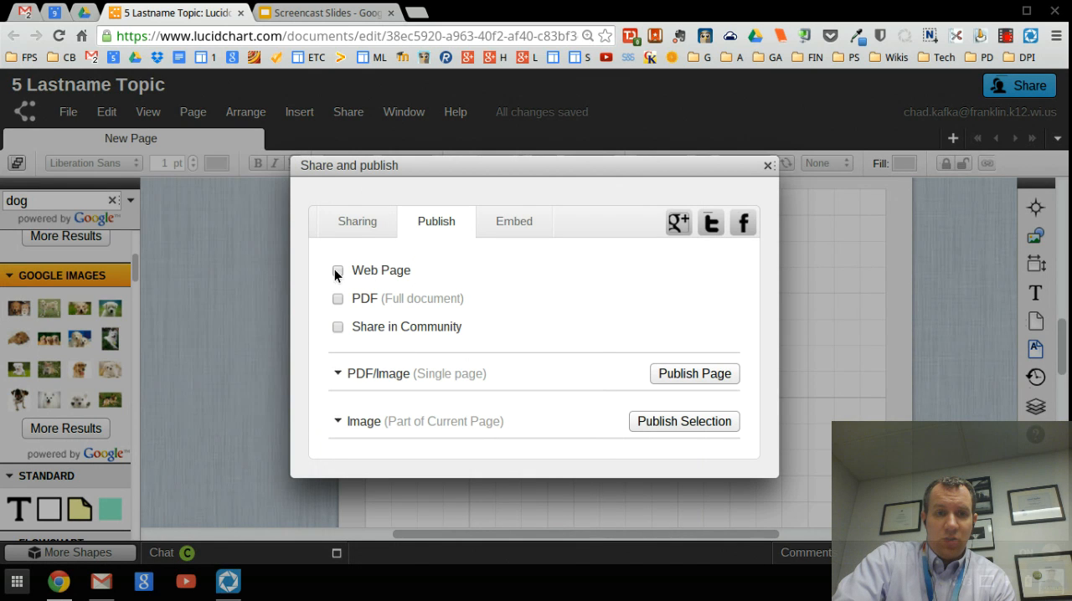
pyautogui.click(336, 270)
pyautogui.click(728, 272)
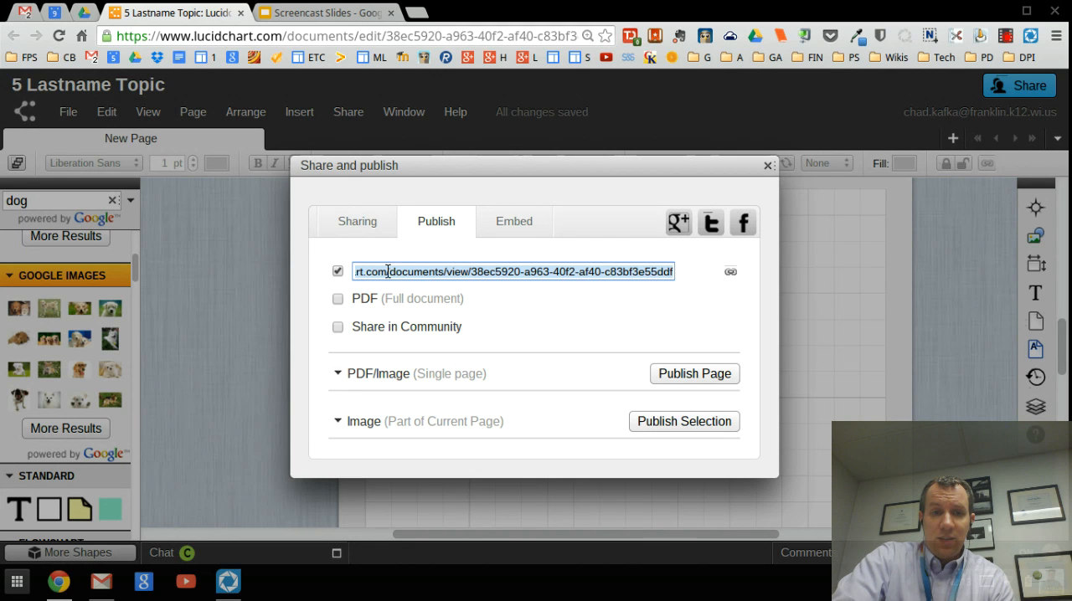
pyautogui.click(767, 166)
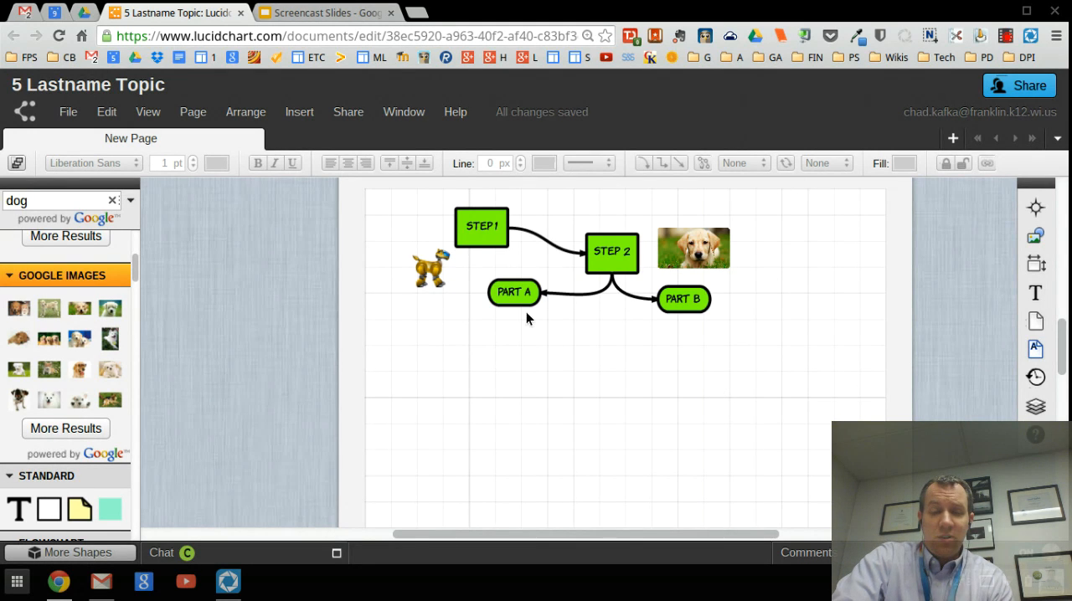
# Step: Look through the in-editor tutorials, open the general "Change page settings" tutorial with its video, and close the tutorials
pyautogui.click(453, 113)
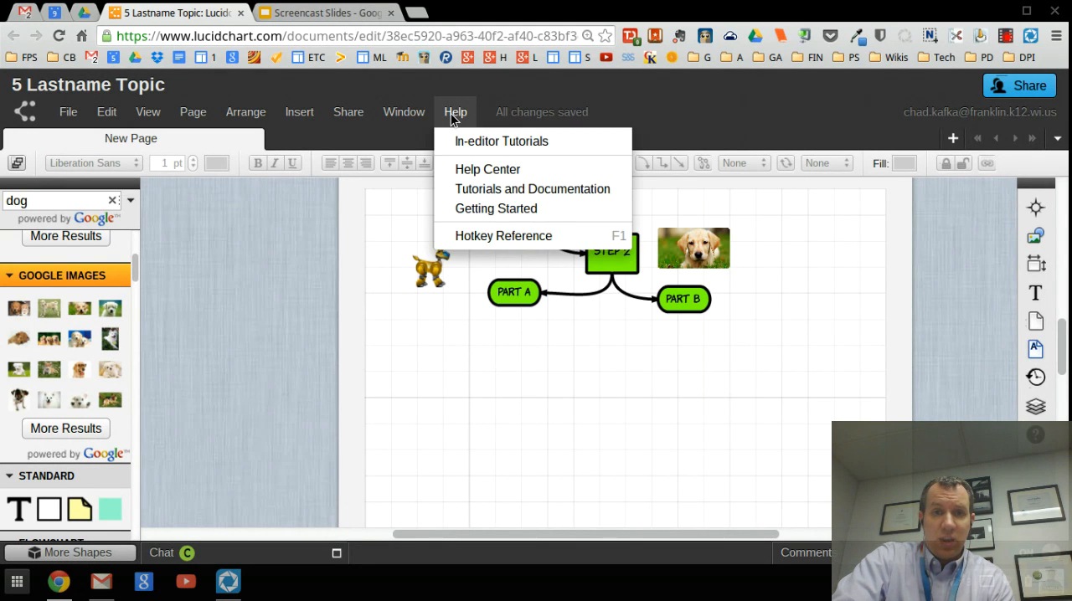
pyautogui.click(529, 141)
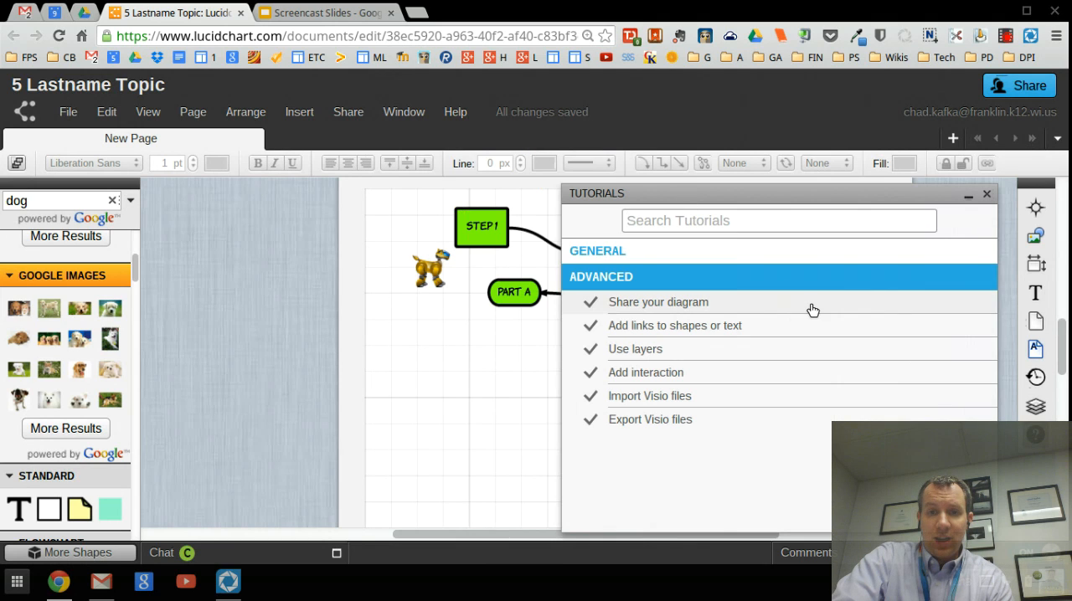
pyautogui.click(612, 251)
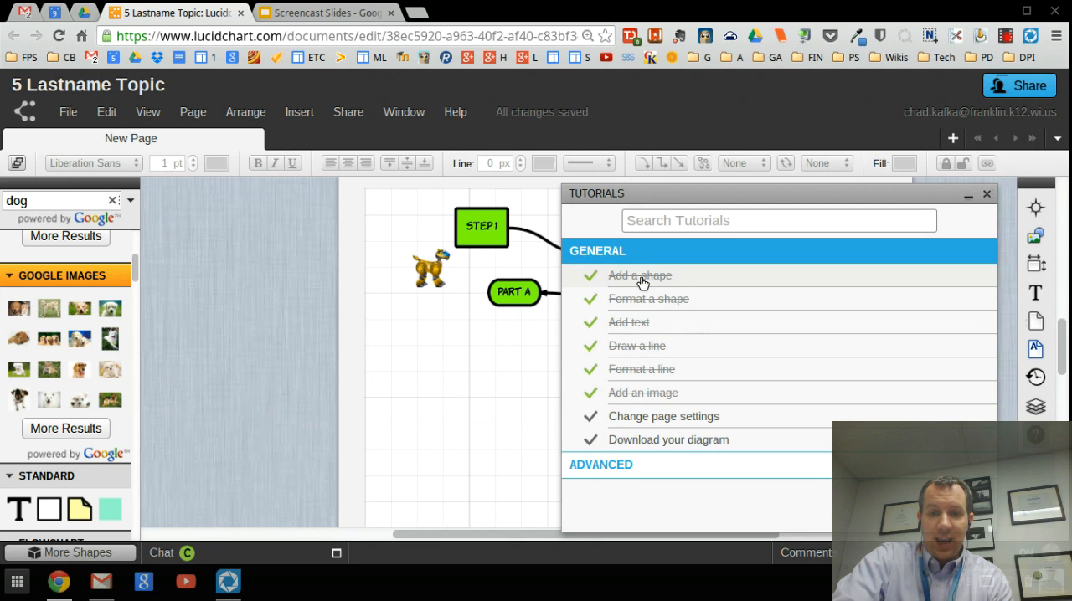
pyautogui.click(628, 421)
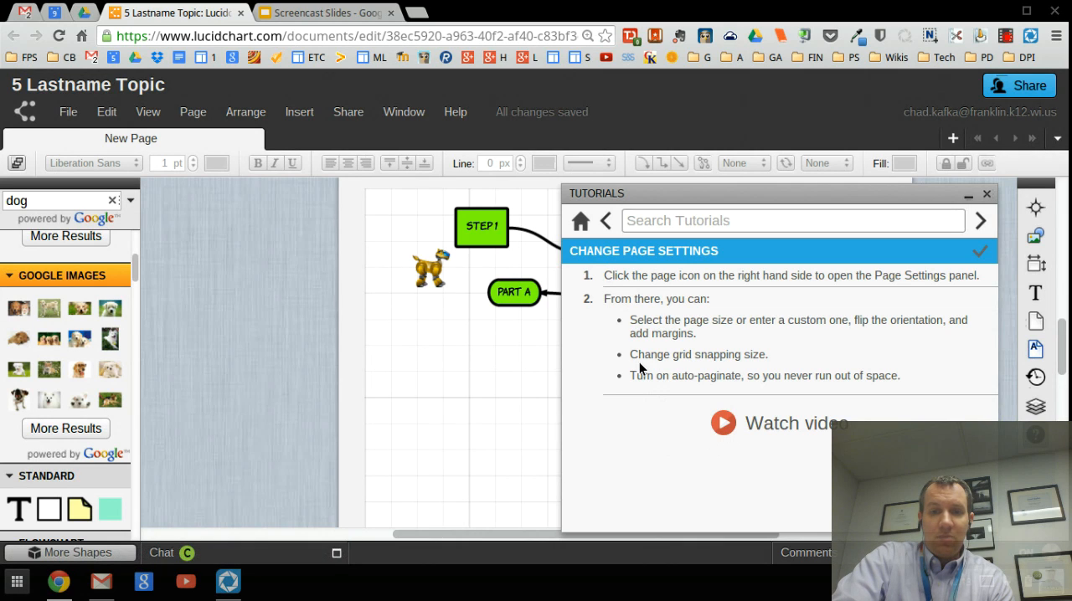
pyautogui.click(722, 423)
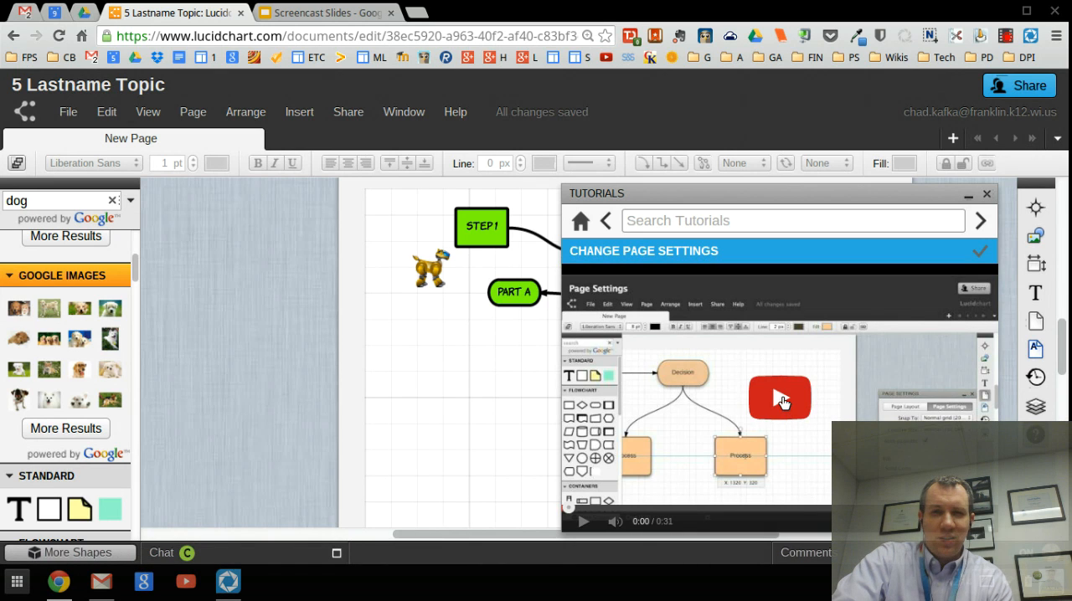
pyautogui.click(987, 195)
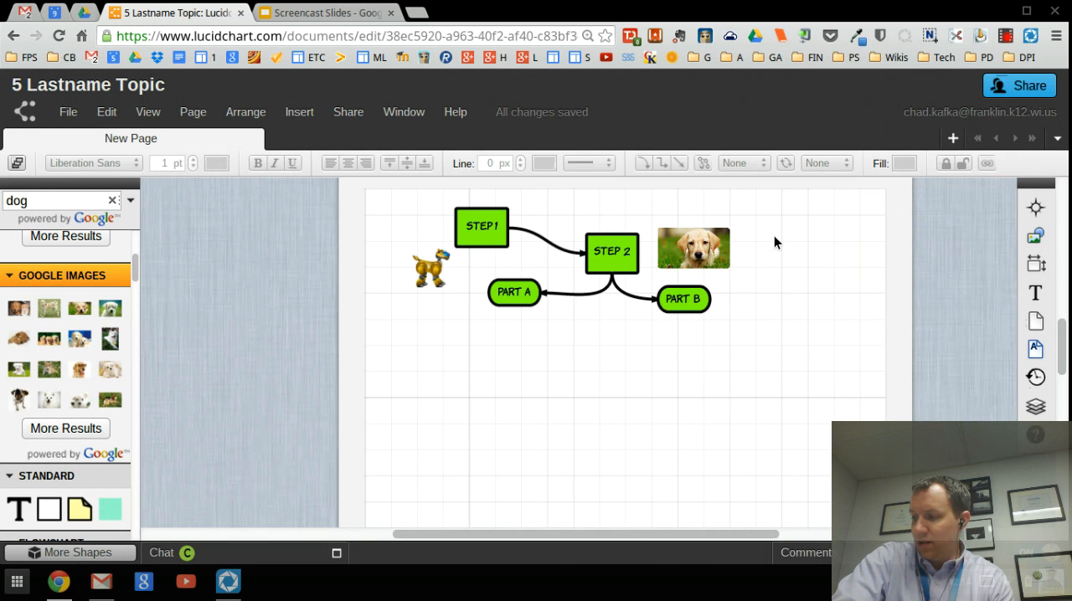